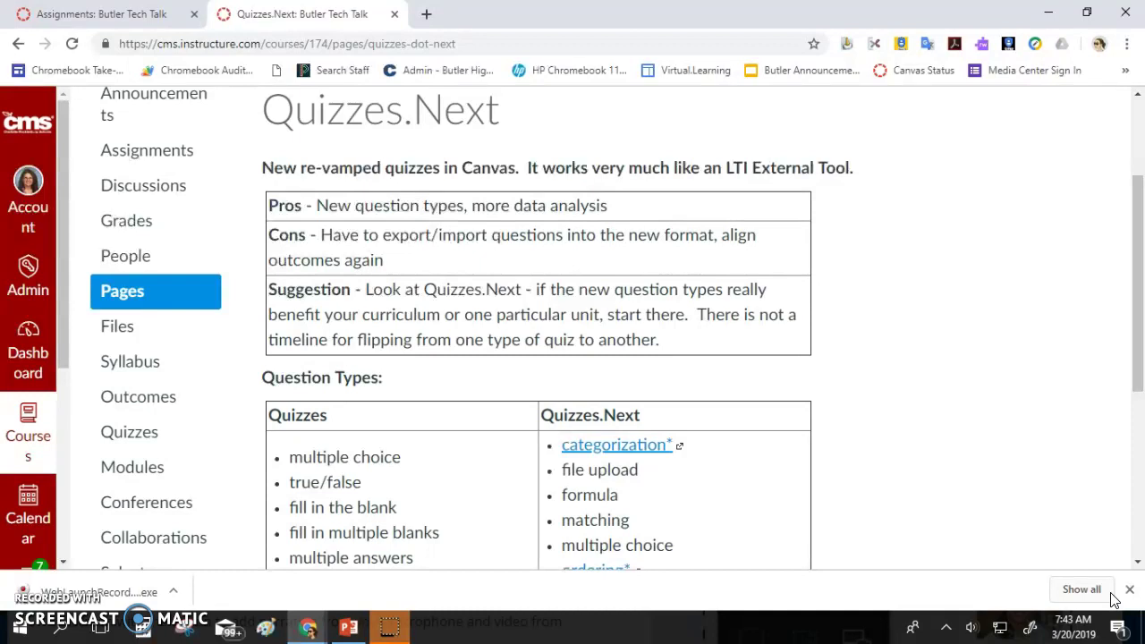
Scroll to the Question Types comparison table, then switch back to the Assignments tab
scroll(912, 419, down, 3)
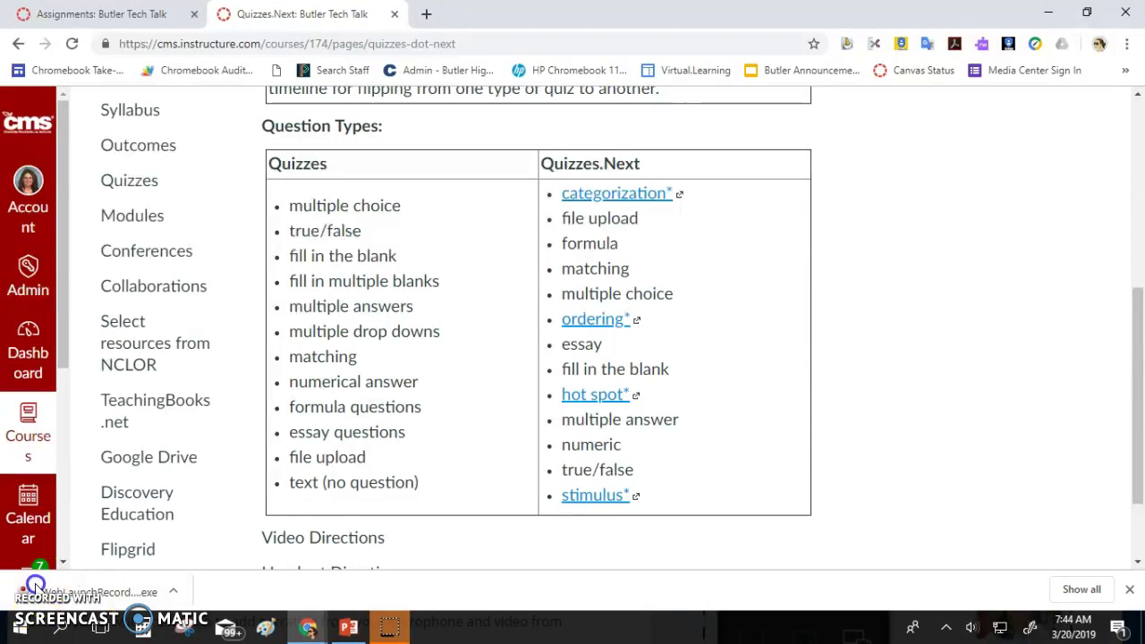
key(ctrl+shift+Tab)
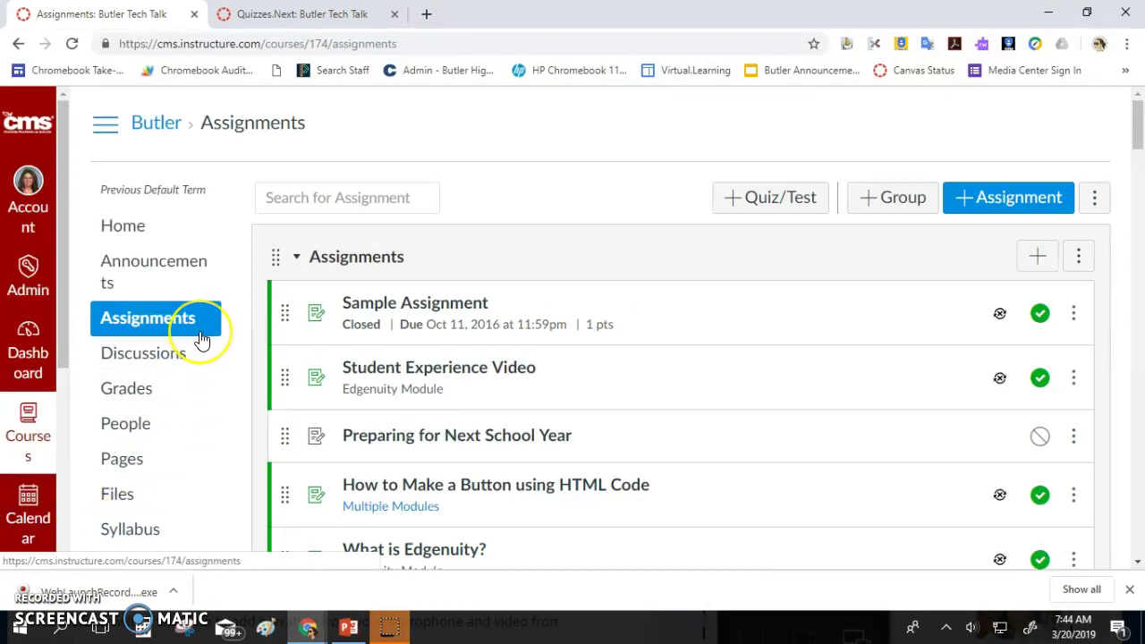
scroll(205, 340, down, 10)
click(152, 251)
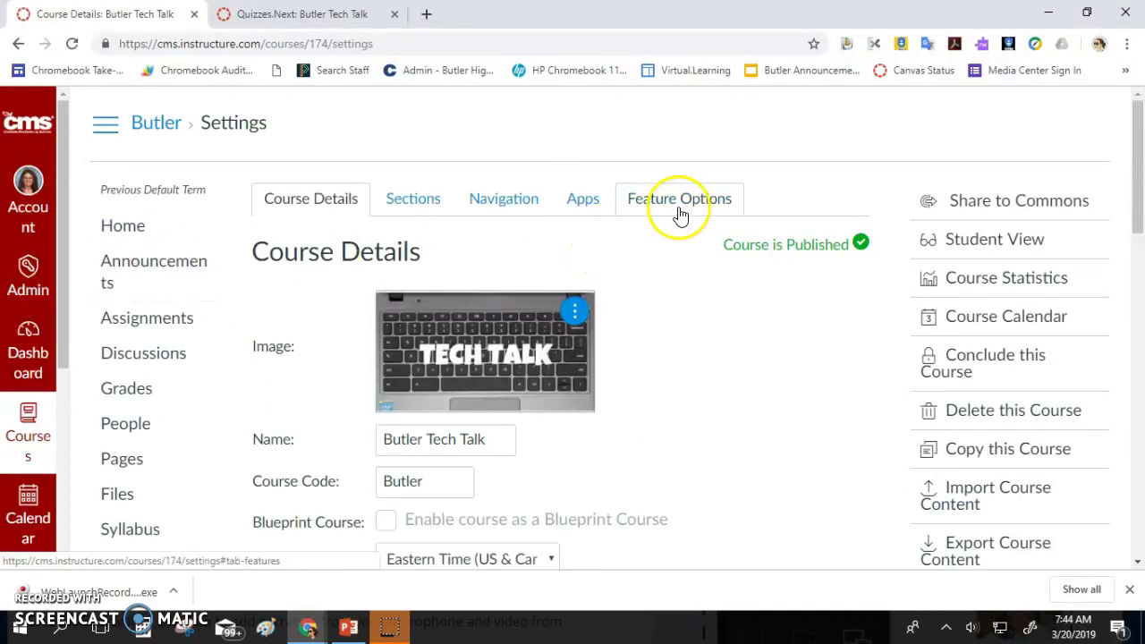
click(679, 210)
scroll(650, 251, down, 3)
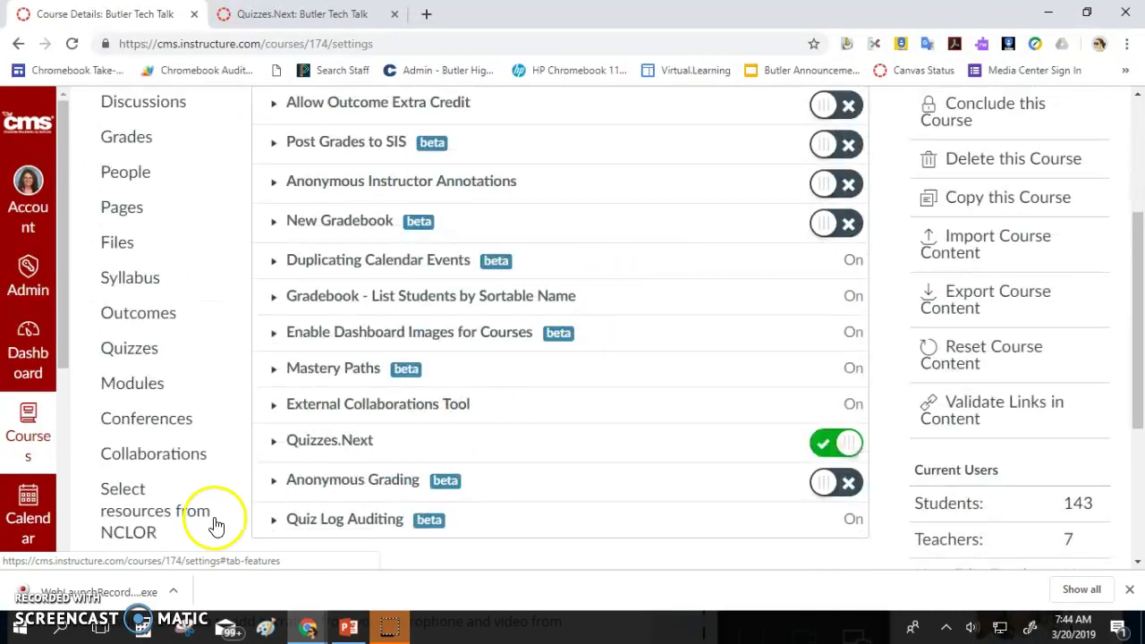
click(840, 450)
click(844, 450)
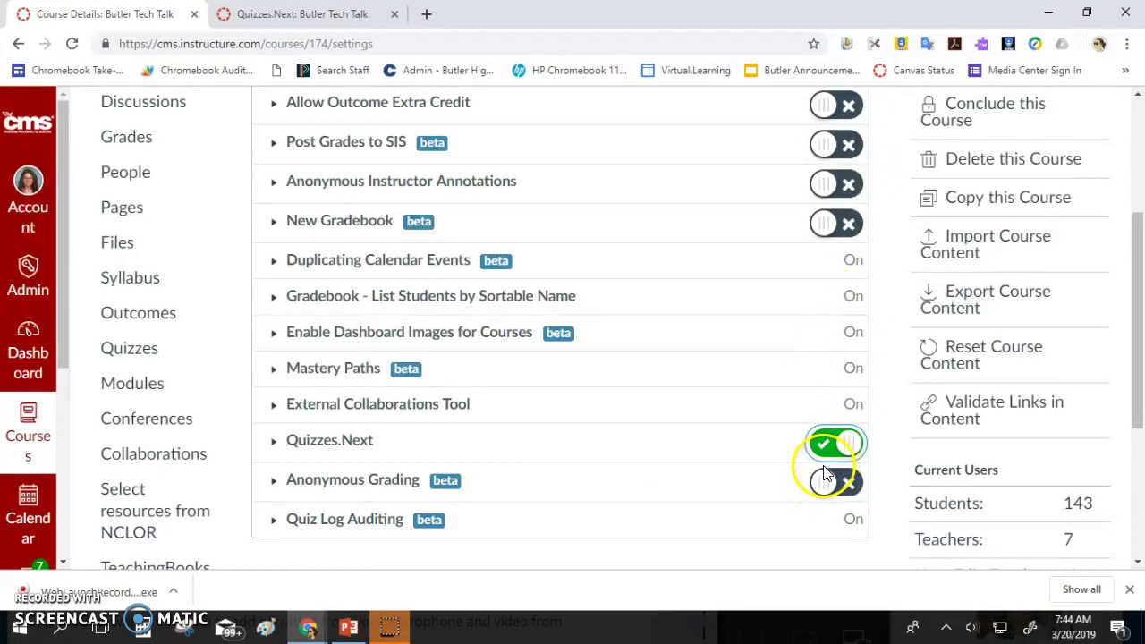
scroll(393, 458, up, 3)
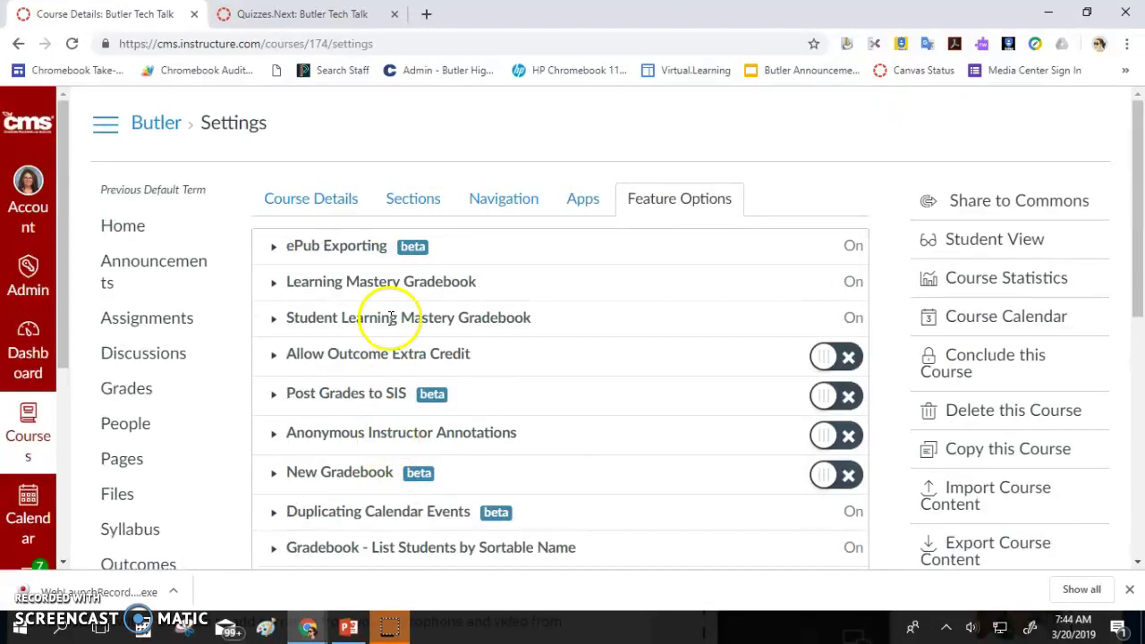
click(181, 319)
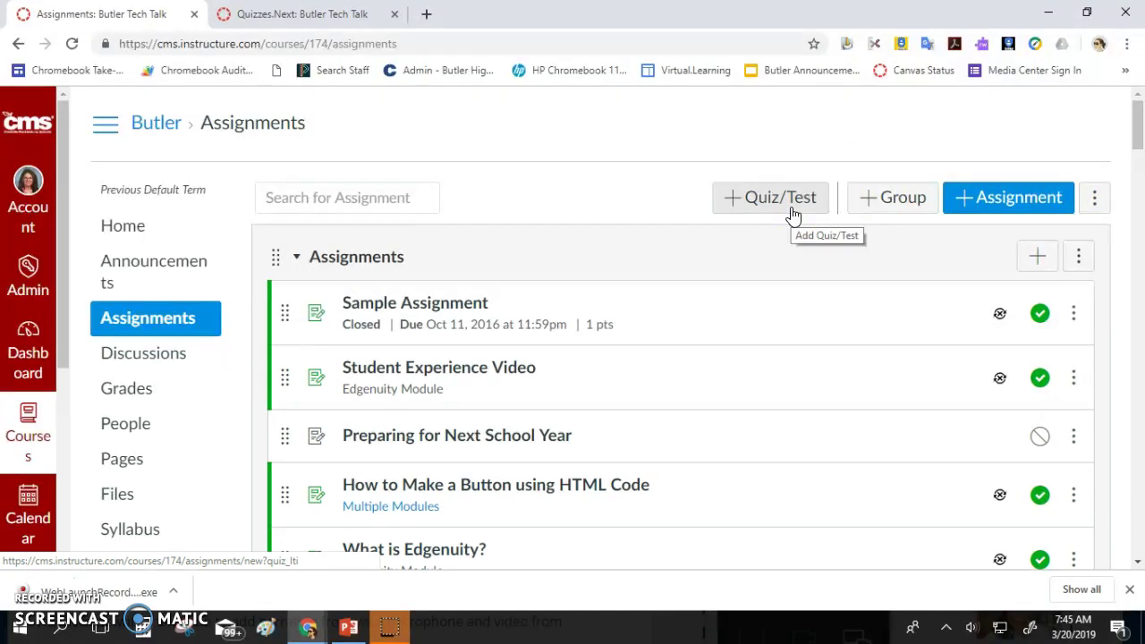
Search the teacher's Assignments list for quiz items
click(368, 198)
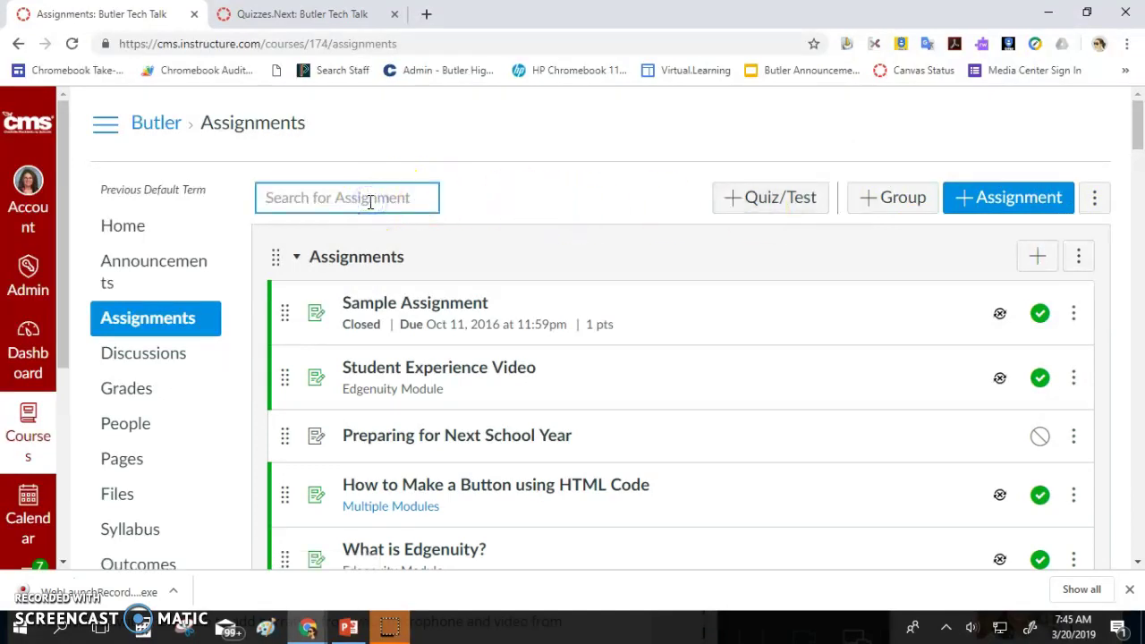
text(Quiz)
key(BackSpace)
key(BackSpace)
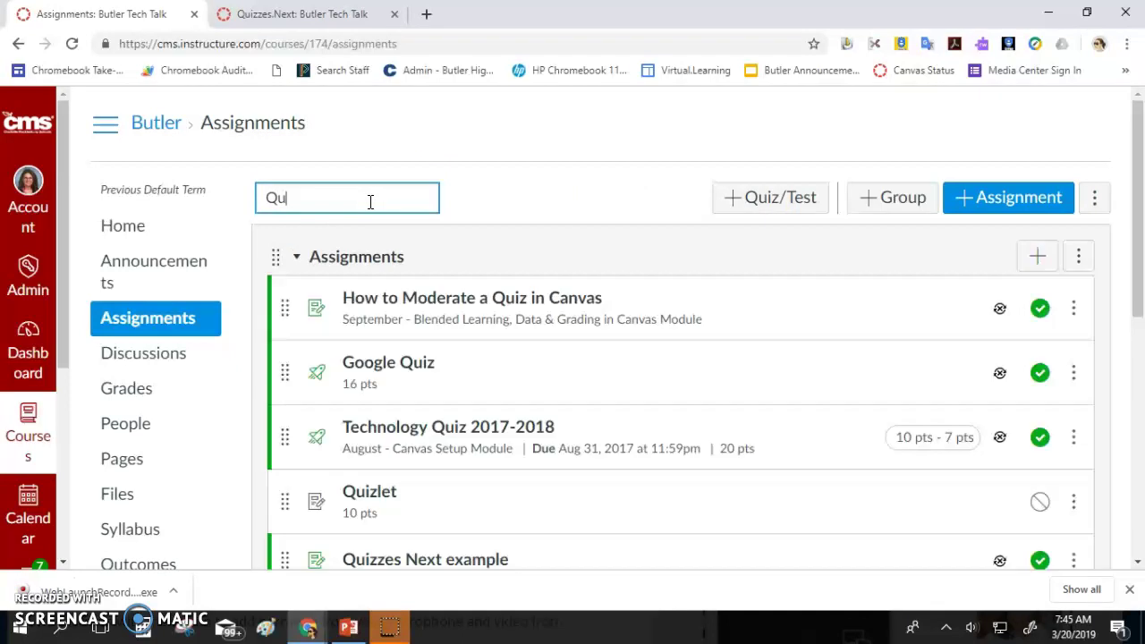
text(izz)
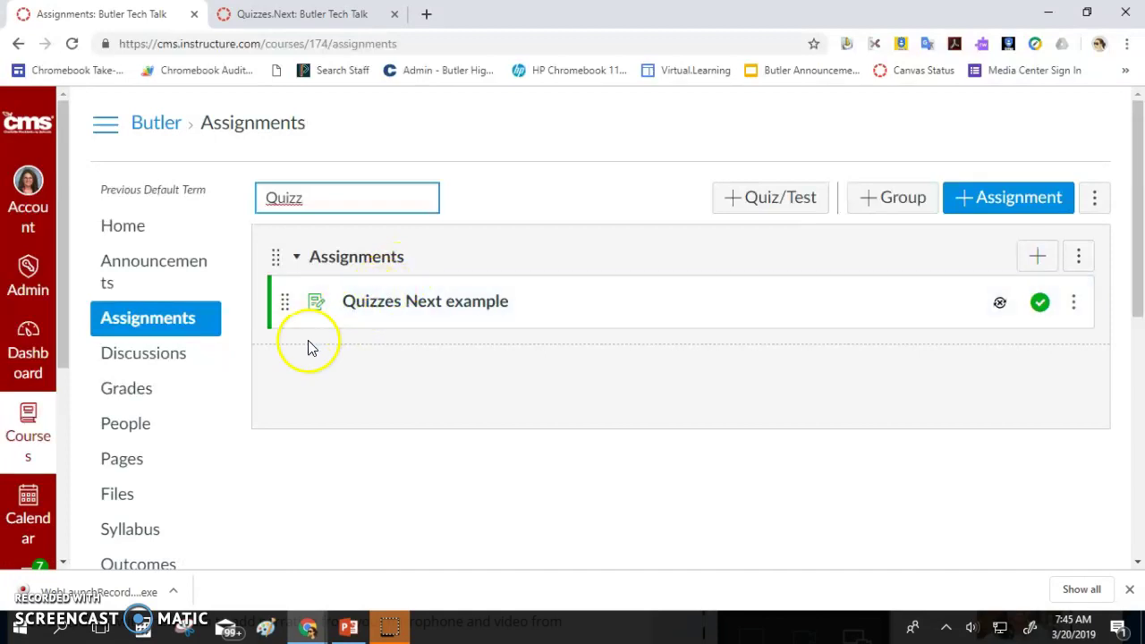
scroll(289, 360, down, 6)
Enter Student View from Settings and search the student's Assignments for 'quizz'
click(144, 554)
click(1011, 245)
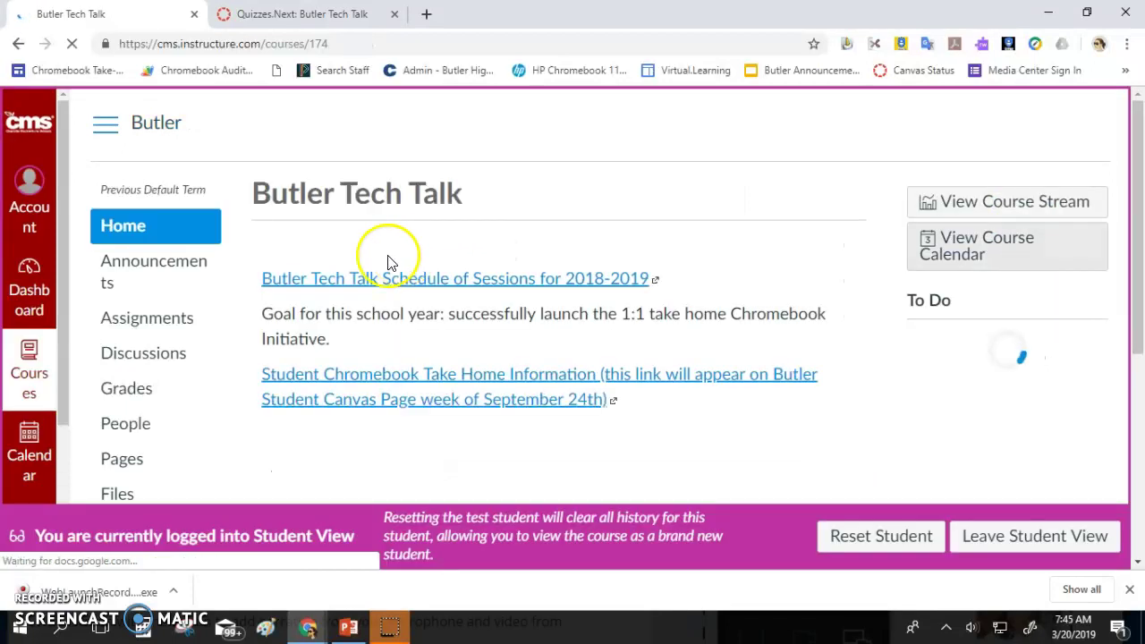
click(153, 326)
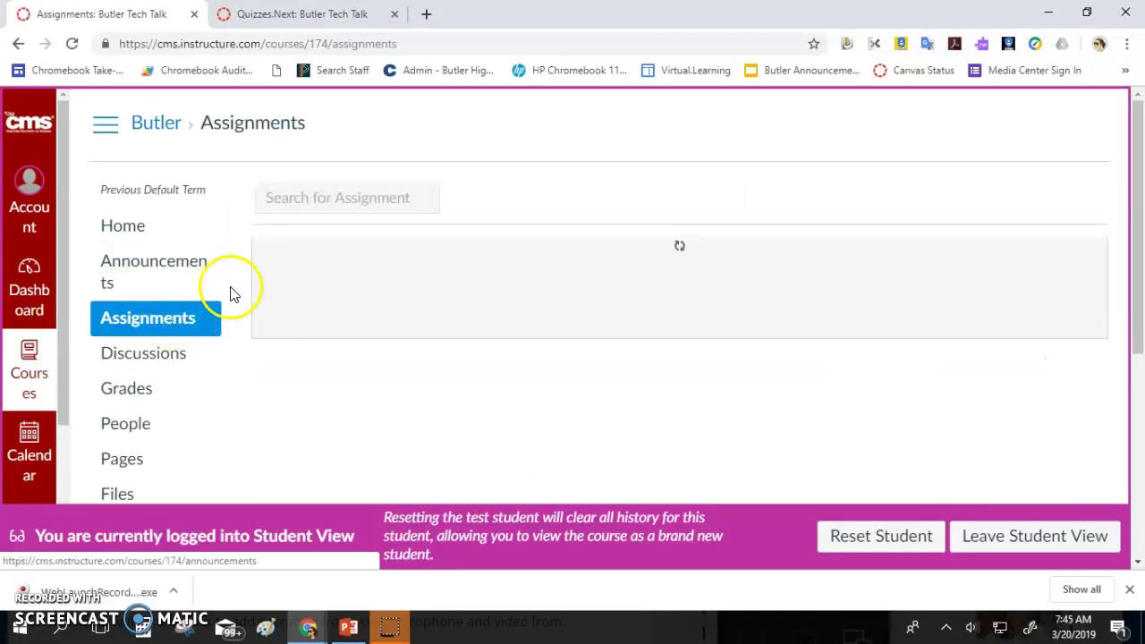
click(307, 193)
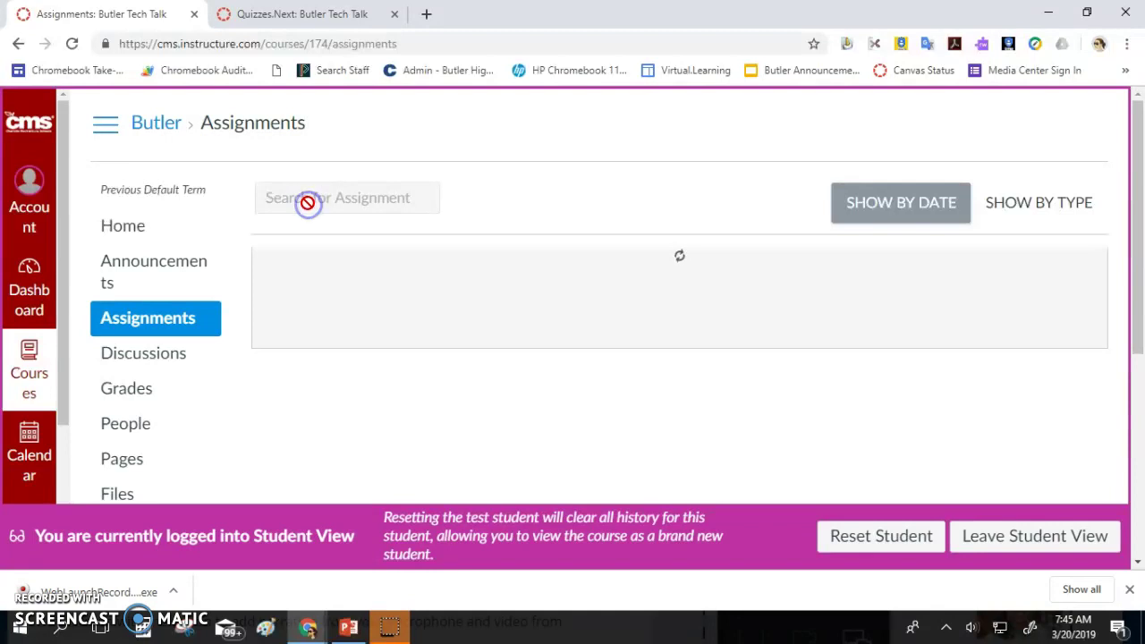
click(309, 200)
text(quiz)
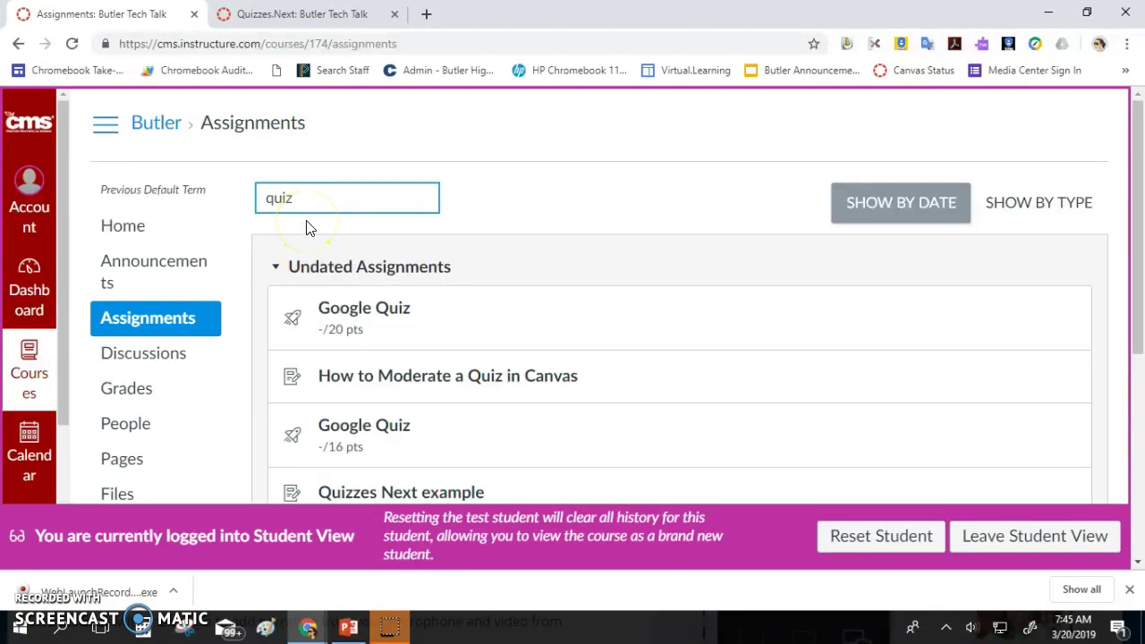
text(z)
Open the Quizzes Next example assignment as the student and begin the quiz
click(338, 312)
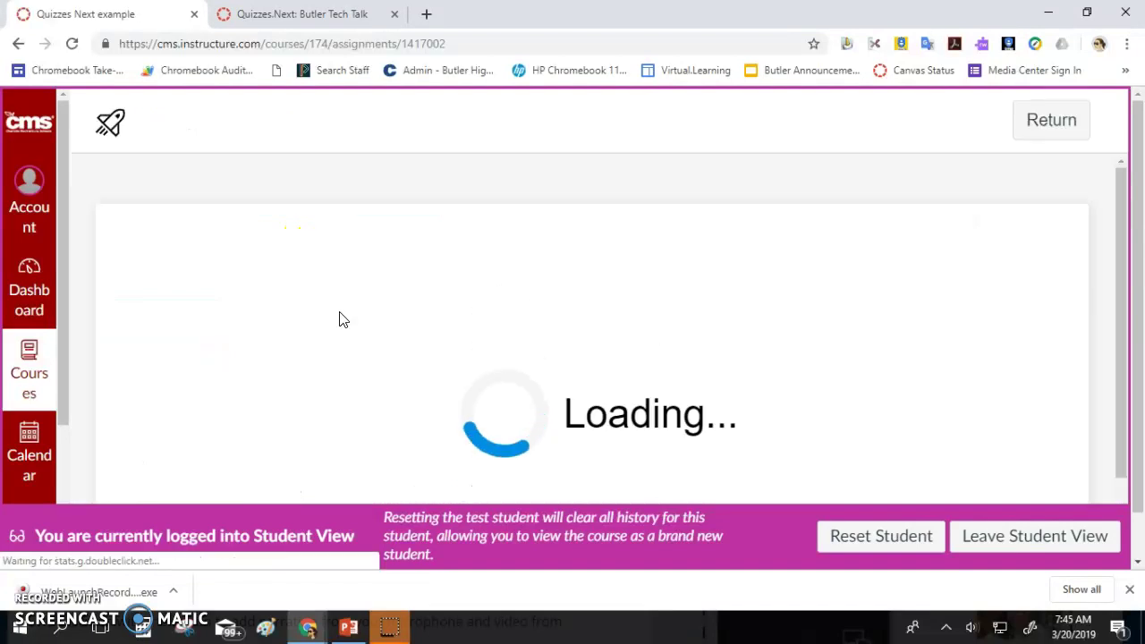
scroll(418, 305, down, 1)
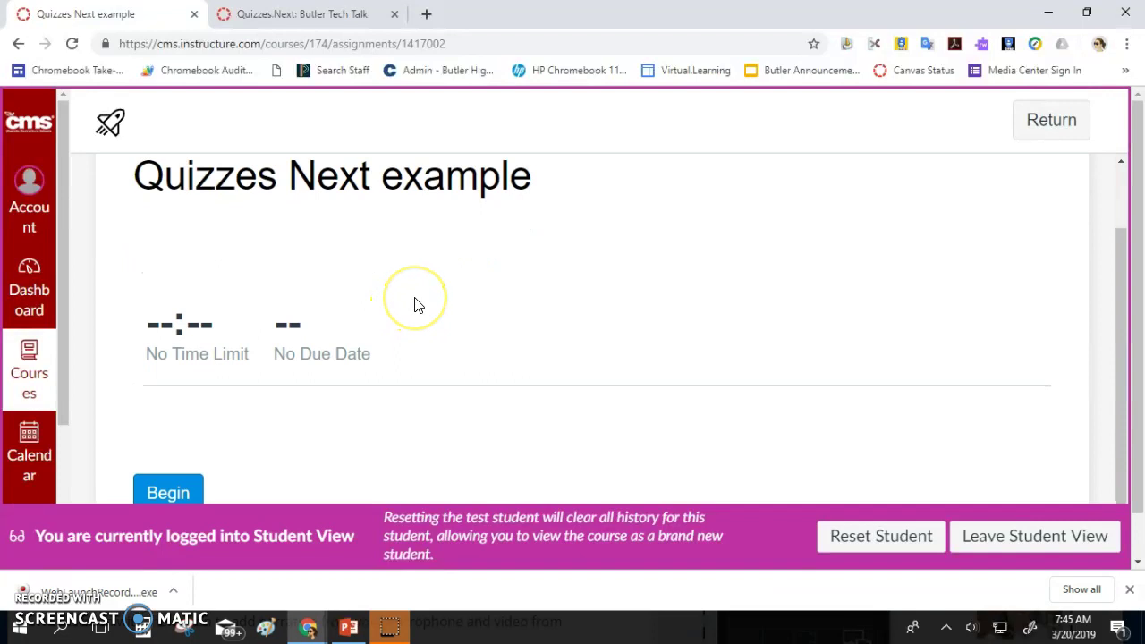
scroll(414, 305, down, 1)
scroll(414, 304, up, 1)
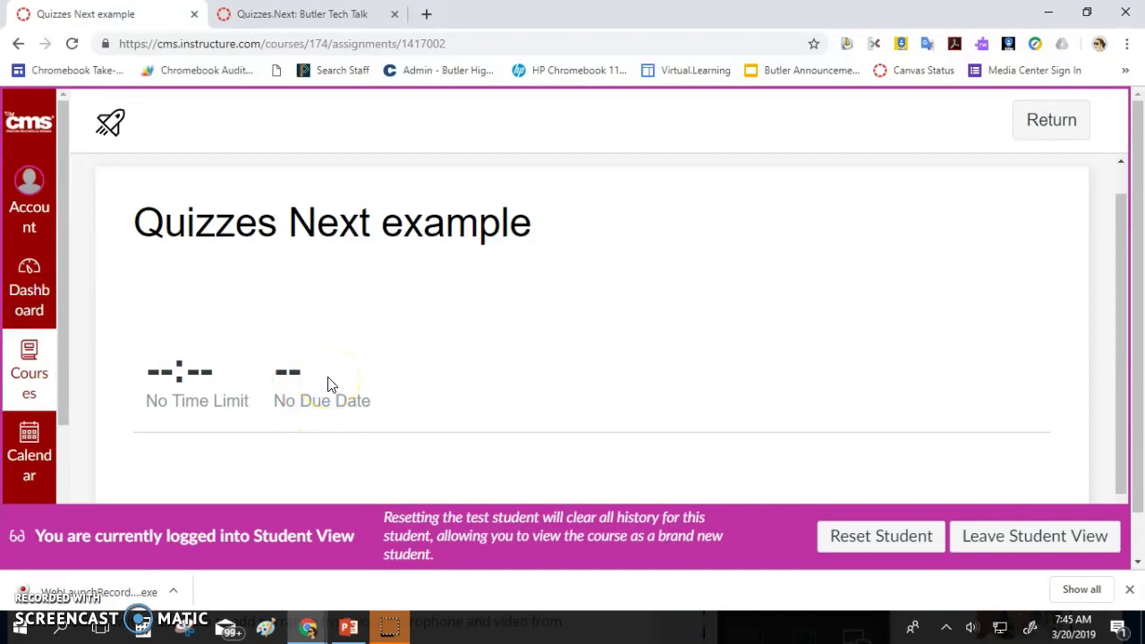
scroll(327, 385, down, 1)
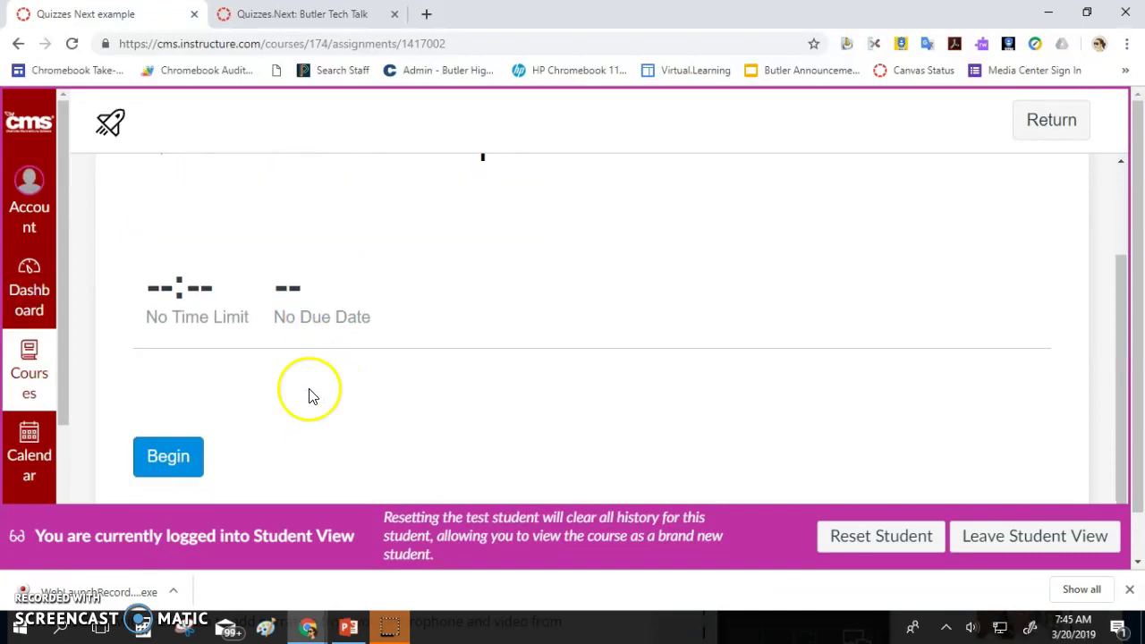
click(167, 461)
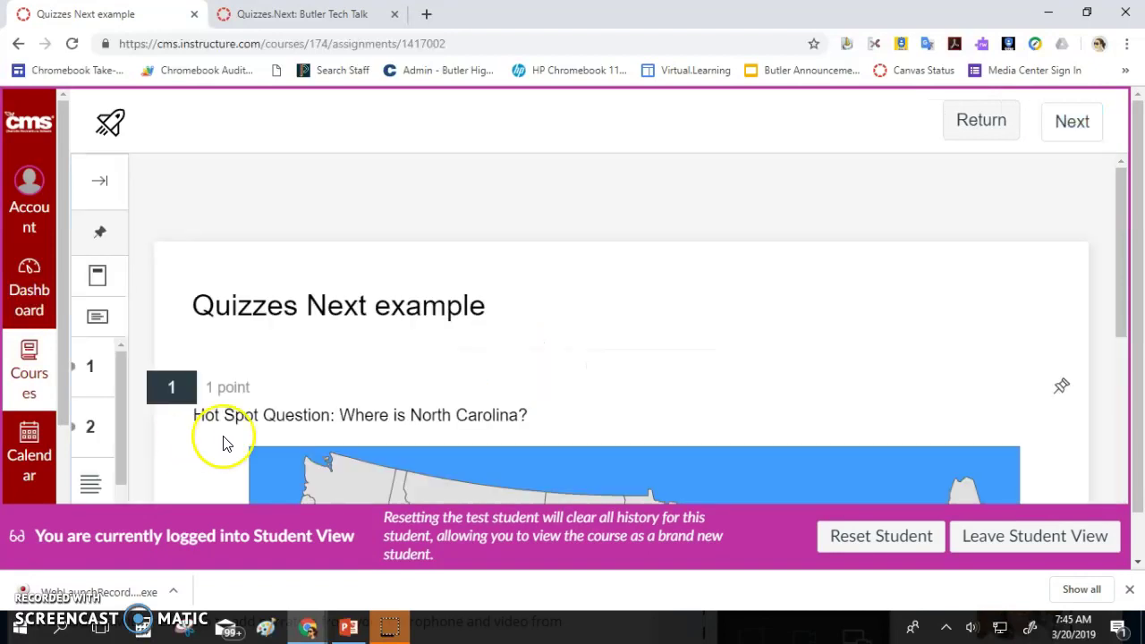
Work through the 'Where is North Carolina?' hot spot question and advance to question 2
scroll(340, 417, down, 2)
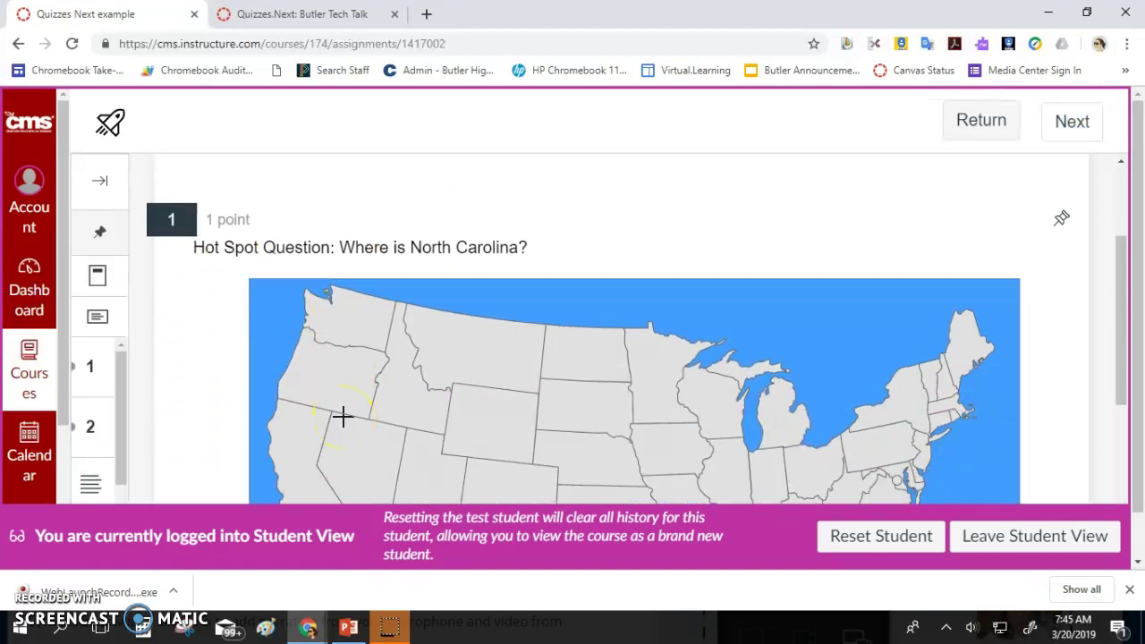
scroll(470, 387, down, 2)
scroll(469, 384, up, 2)
scroll(797, 313, down, 1)
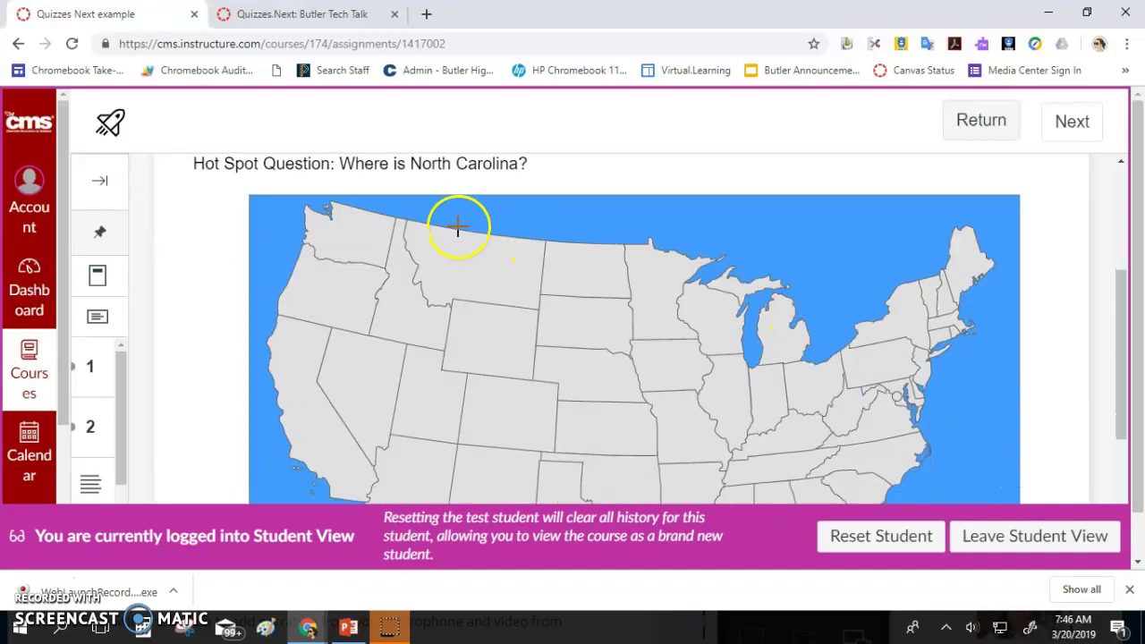
scroll(338, 214, down, 1)
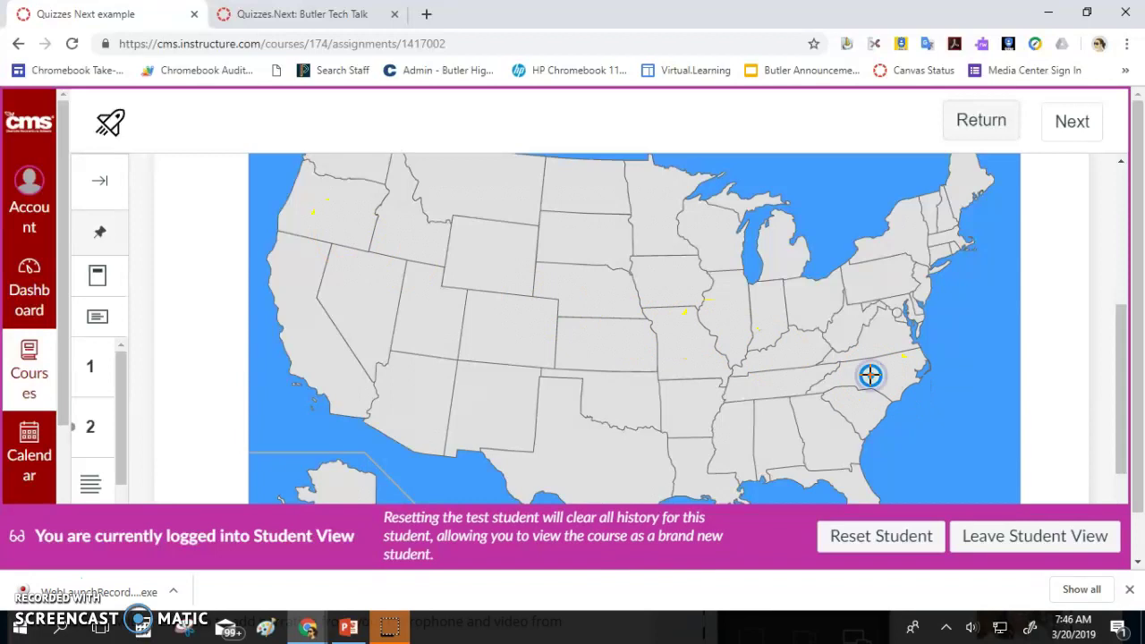
scroll(870, 376, down, 1)
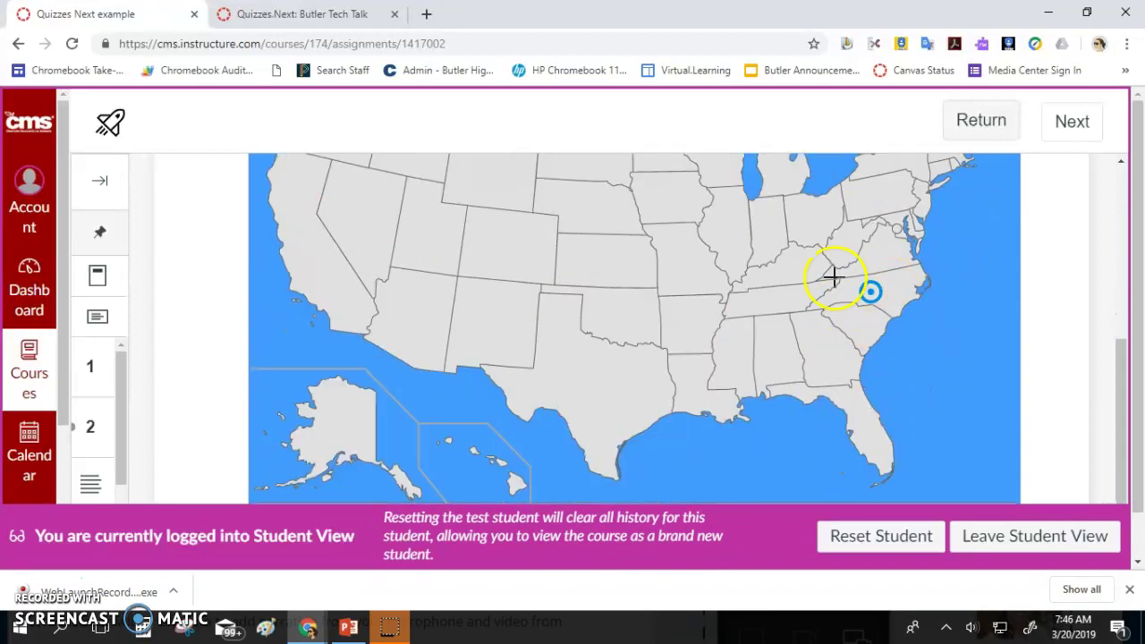
scroll(875, 313, down, 2)
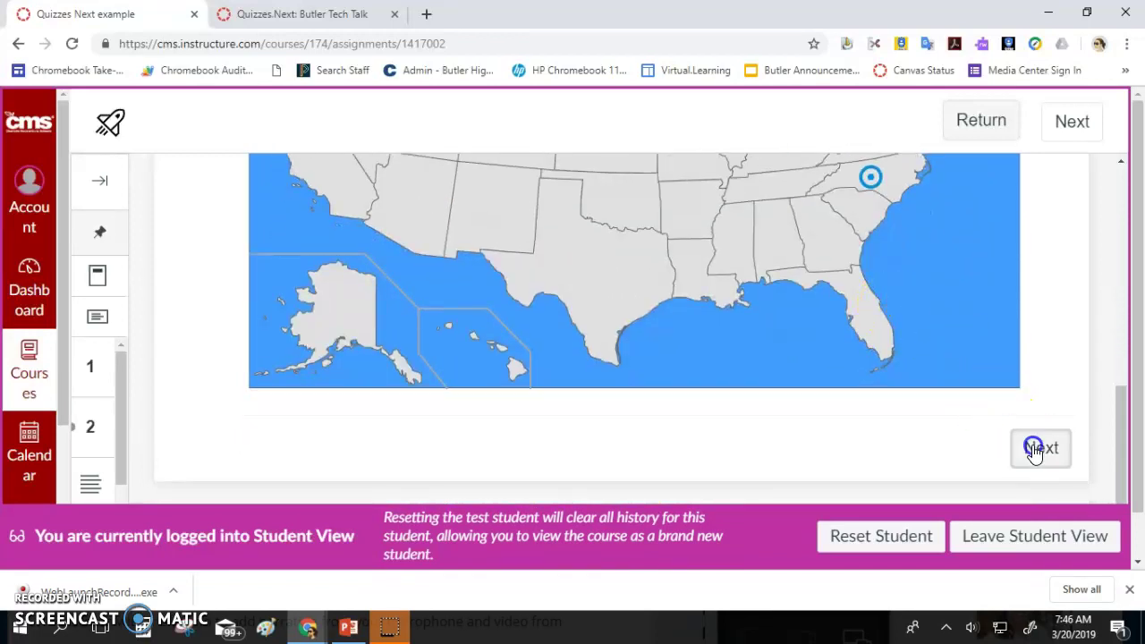
click(1034, 447)
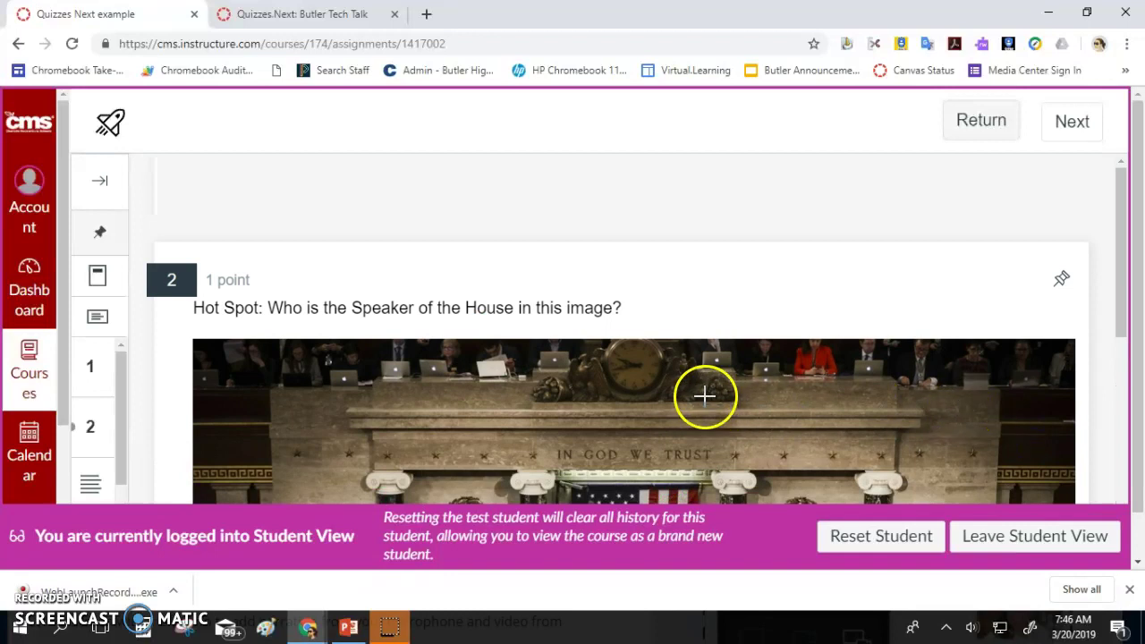
Scroll past the chamber image on question 2 and advance to question 3
click(1086, 12)
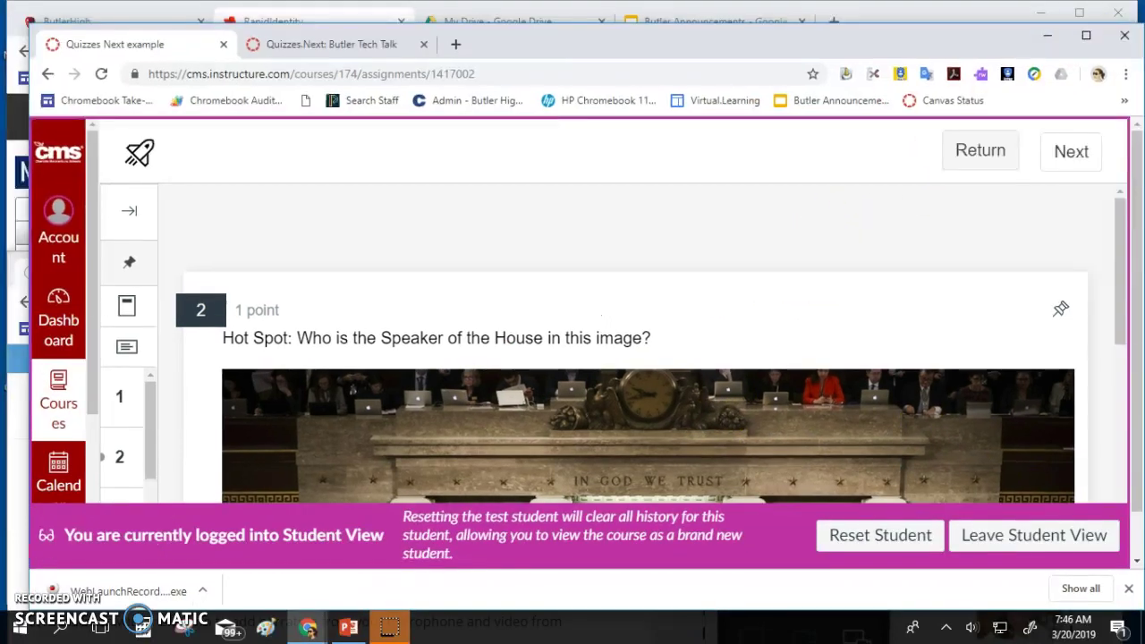
click(1087, 35)
scroll(953, 188, down, 4)
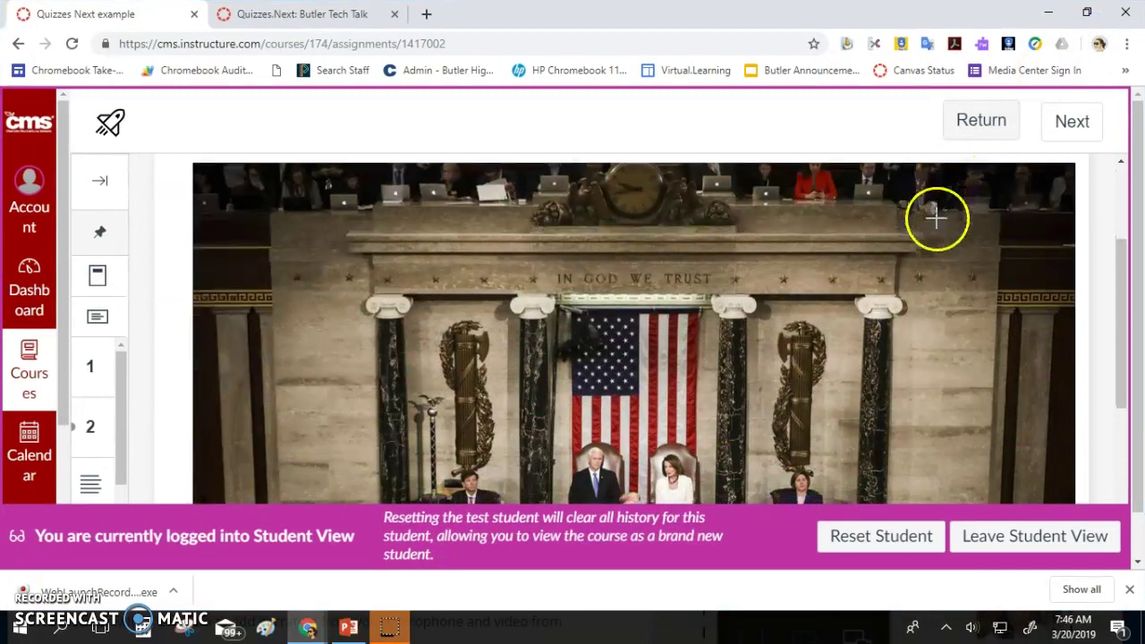
scroll(935, 219, down, 1)
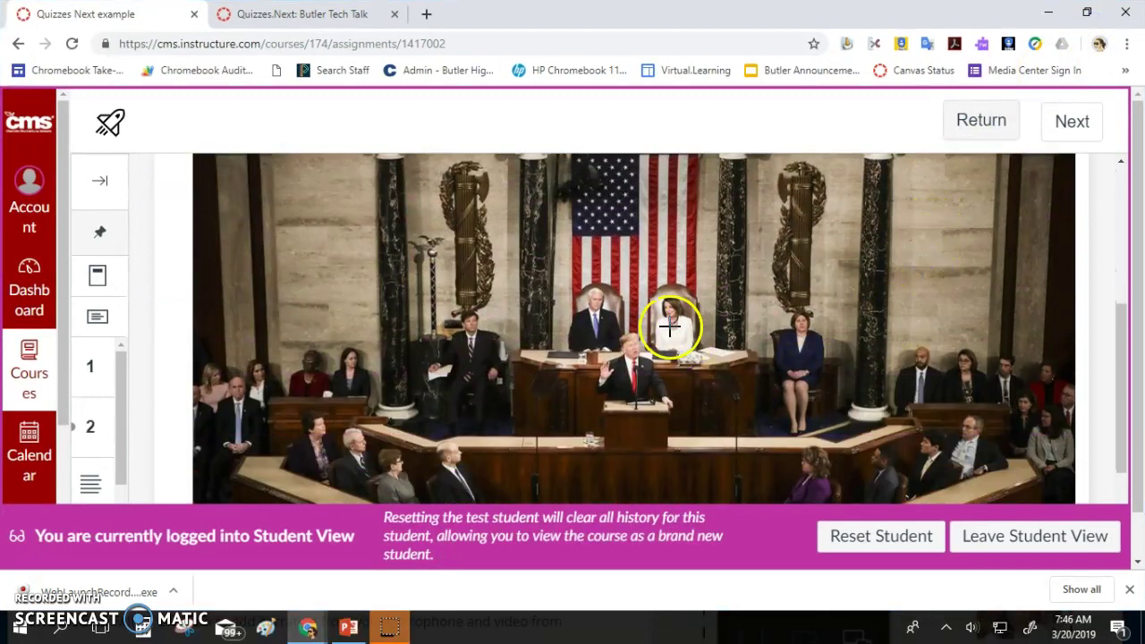
scroll(736, 332, down, 3)
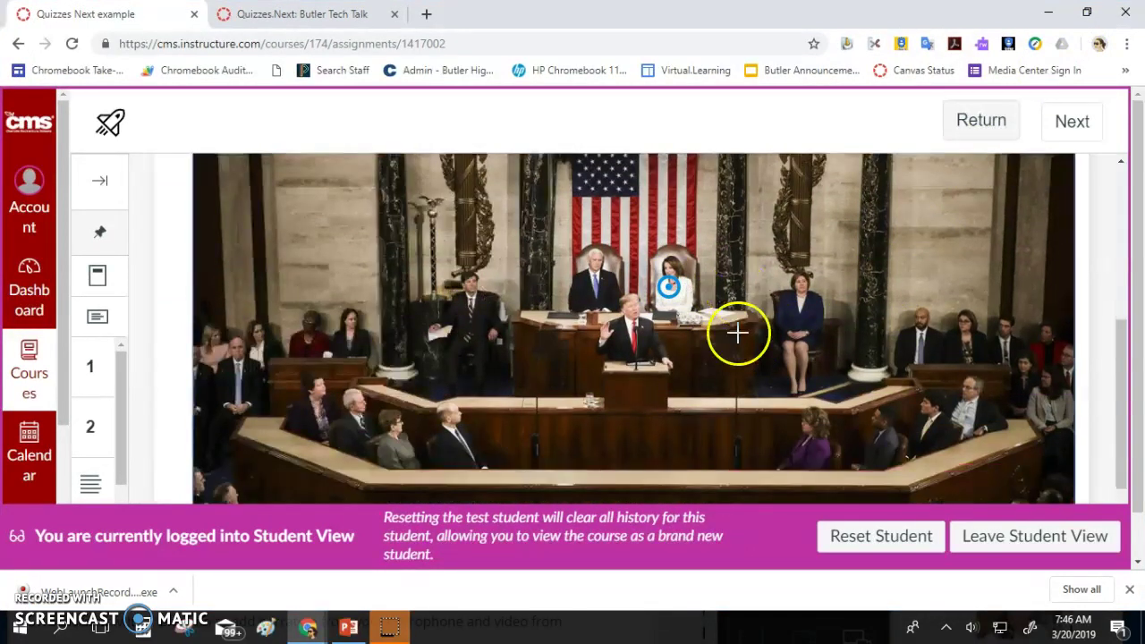
click(1039, 404)
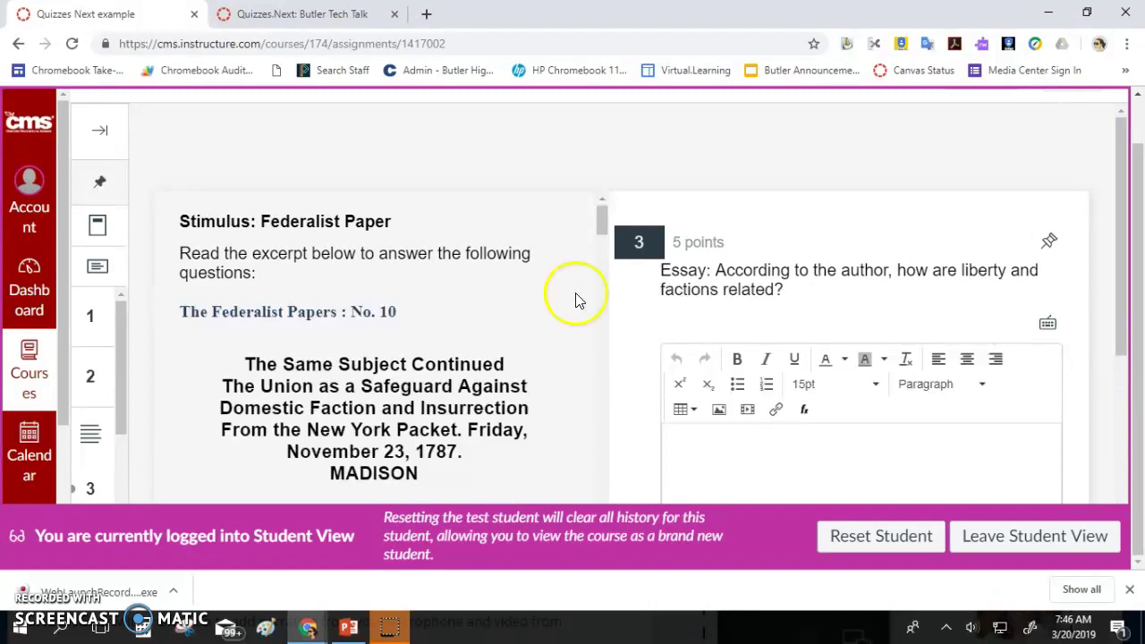
Read the Federalist Paper No. 10 passage, leave the essay blank, and advance to question 4
scroll(381, 322, down, 2)
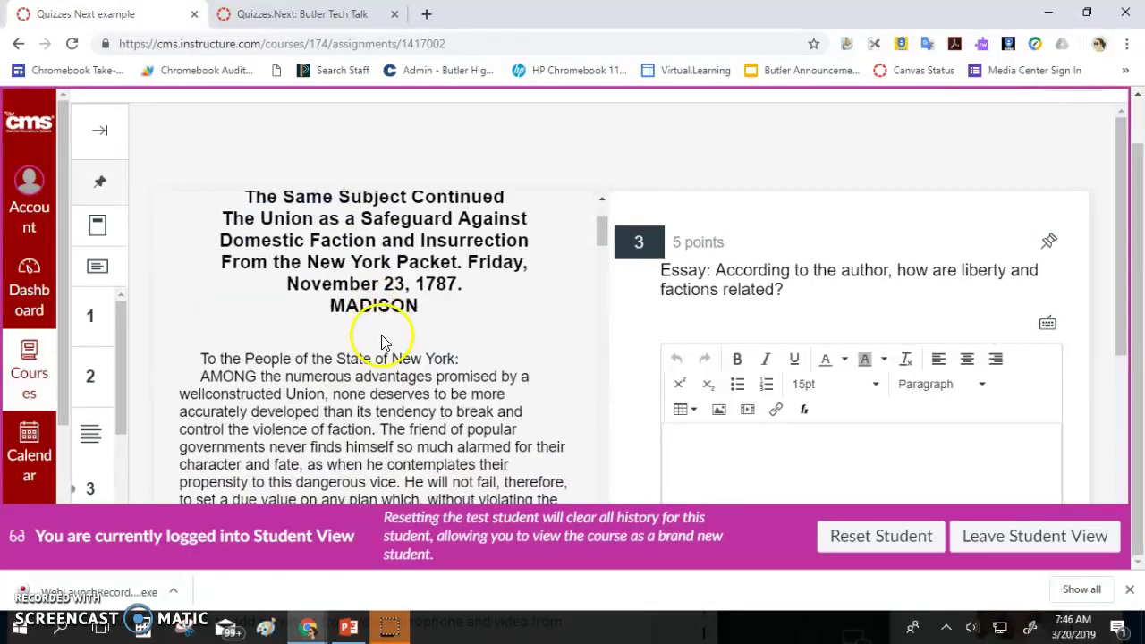
scroll(383, 344, down, 1)
scroll(385, 338, down, 1)
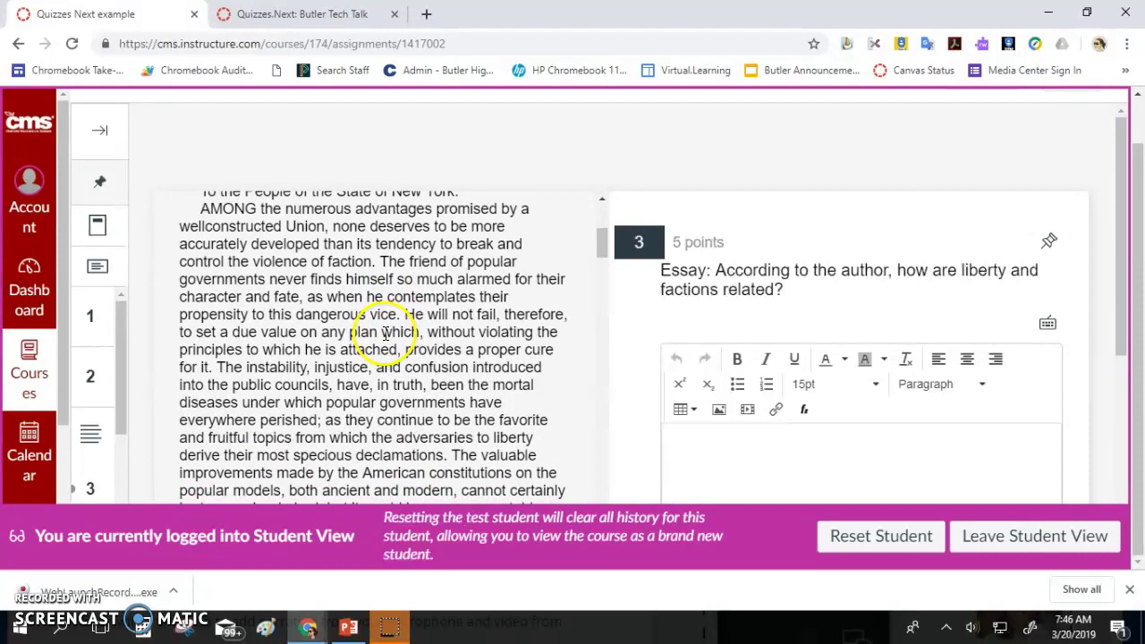
scroll(384, 331, down, 4)
scroll(780, 344, down, 2)
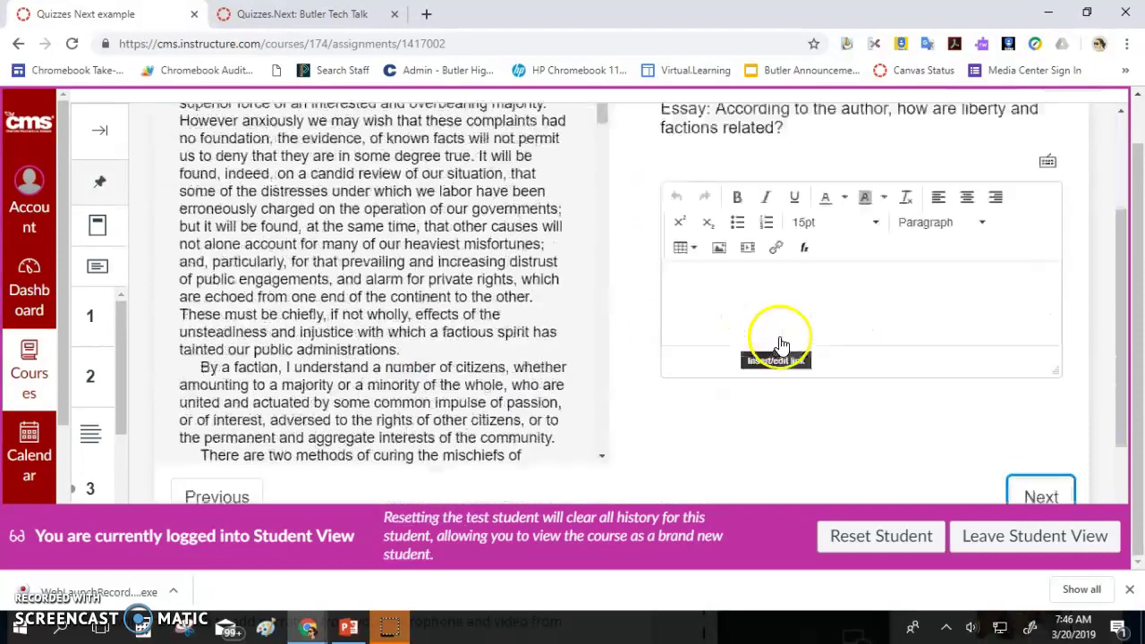
scroll(779, 340, up, 1)
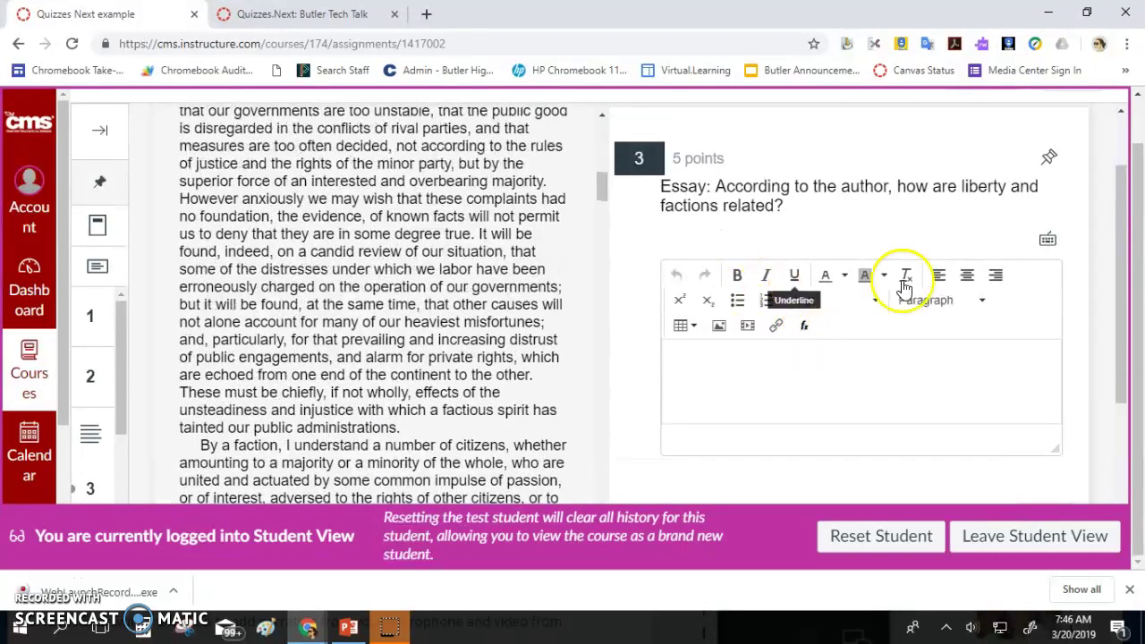
scroll(452, 266, down, 1)
scroll(451, 265, down, 10)
scroll(449, 265, down, 10)
scroll(449, 266, down, 10)
scroll(449, 266, down, 10)
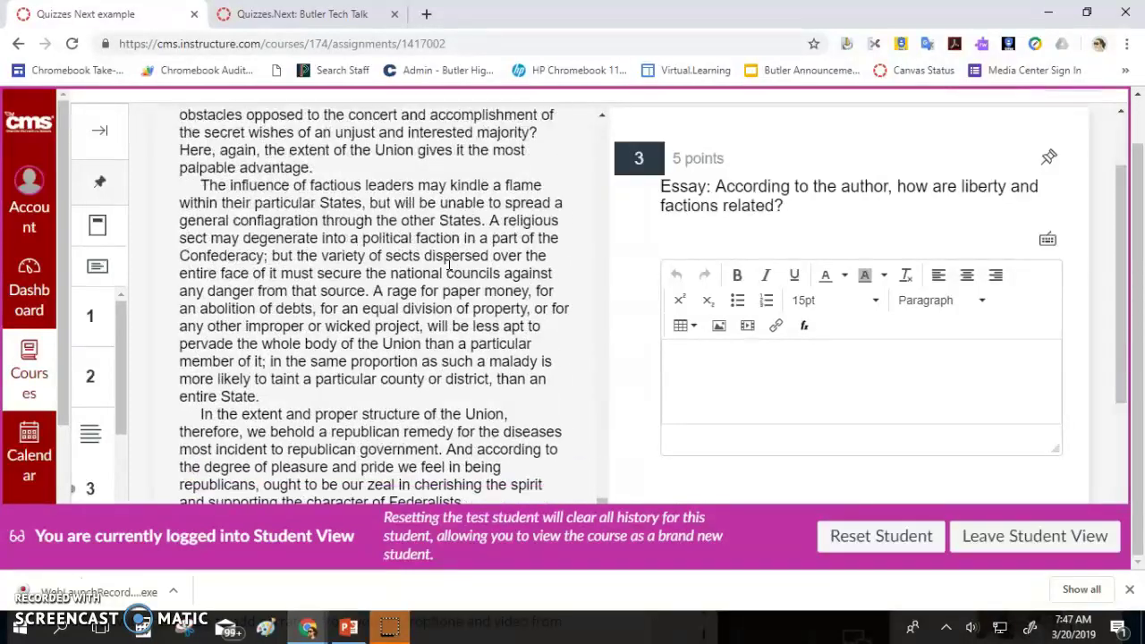
scroll(685, 263, down, 5)
click(1037, 391)
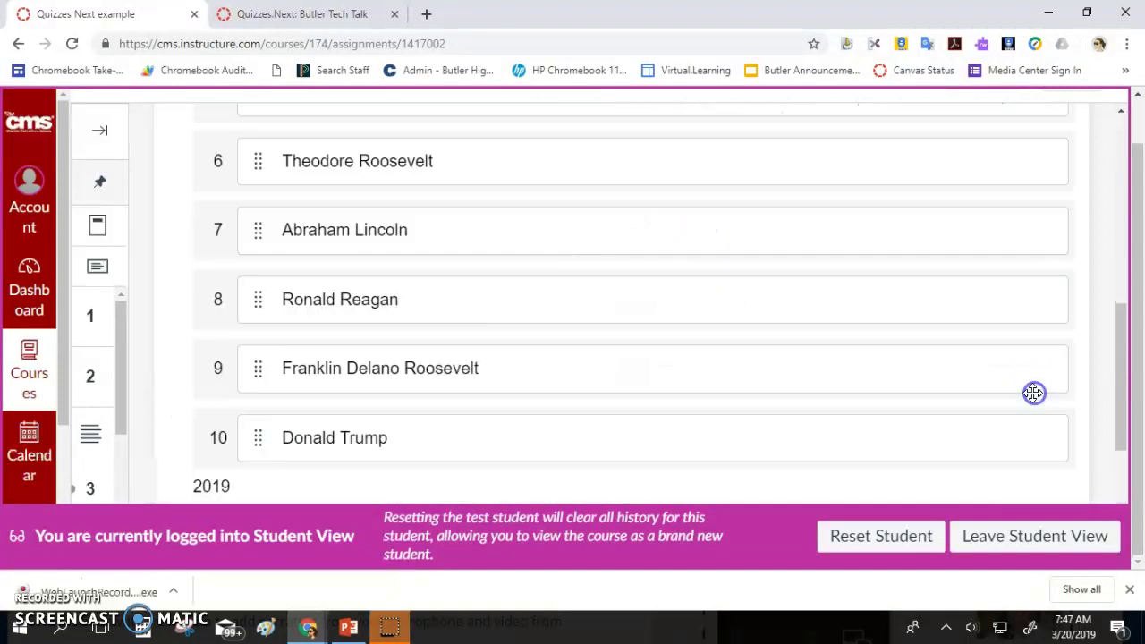
Put George Washington first, Barack Obama eighth, Lincoln above Nixon, then advance to question 5
scroll(892, 381, up, 6)
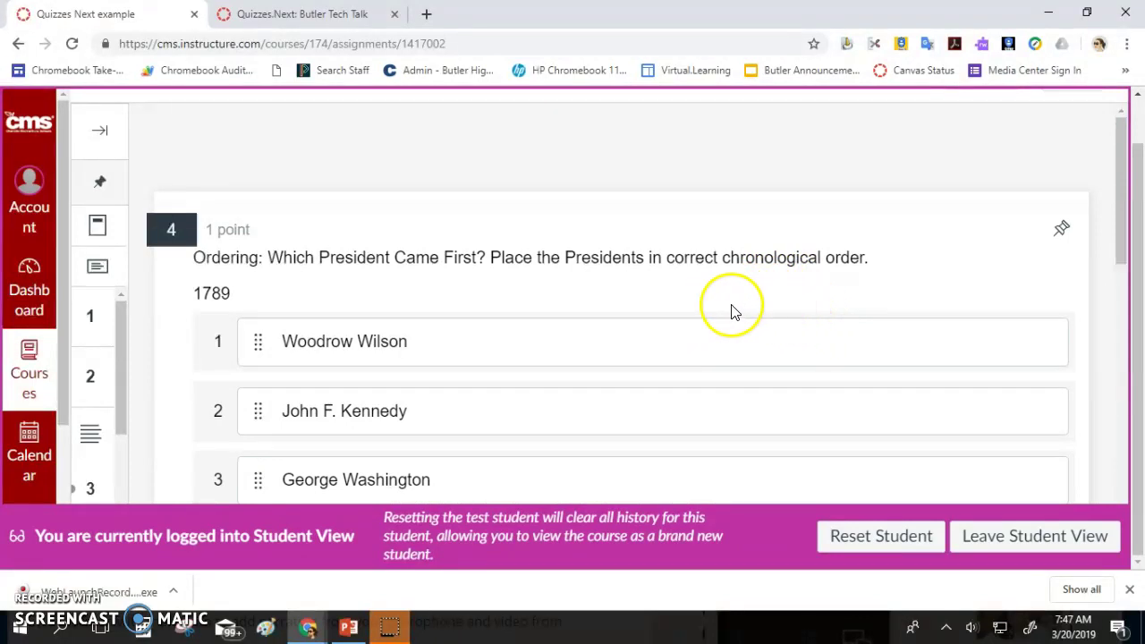
scroll(635, 313, down, 2)
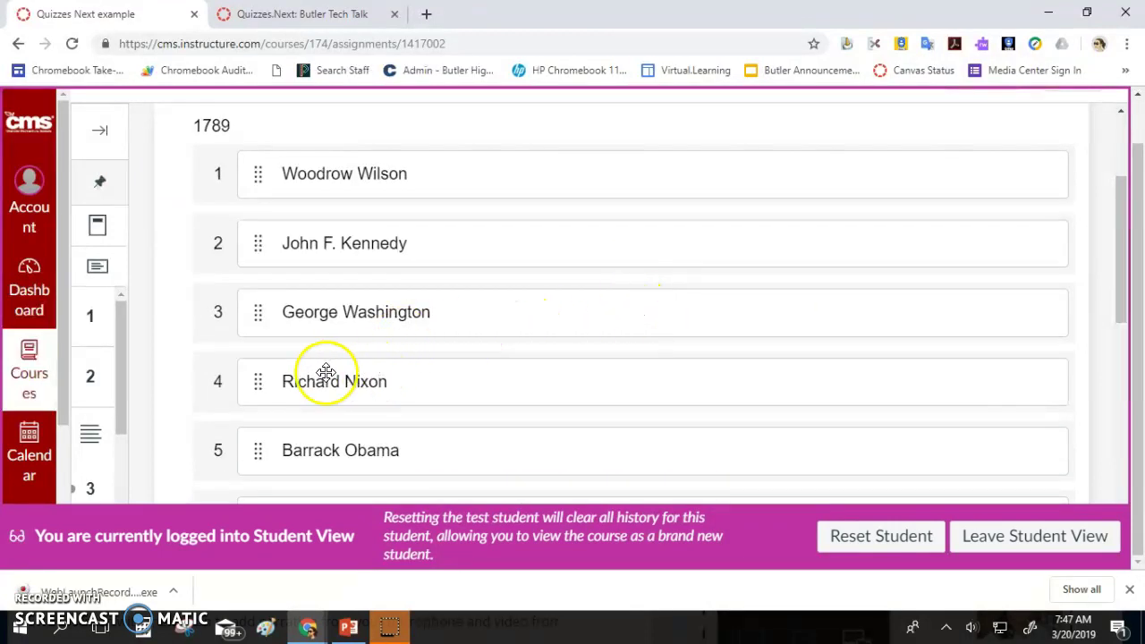
click(255, 320)
drag(254, 320, 259, 183)
scroll(301, 402, down, 2)
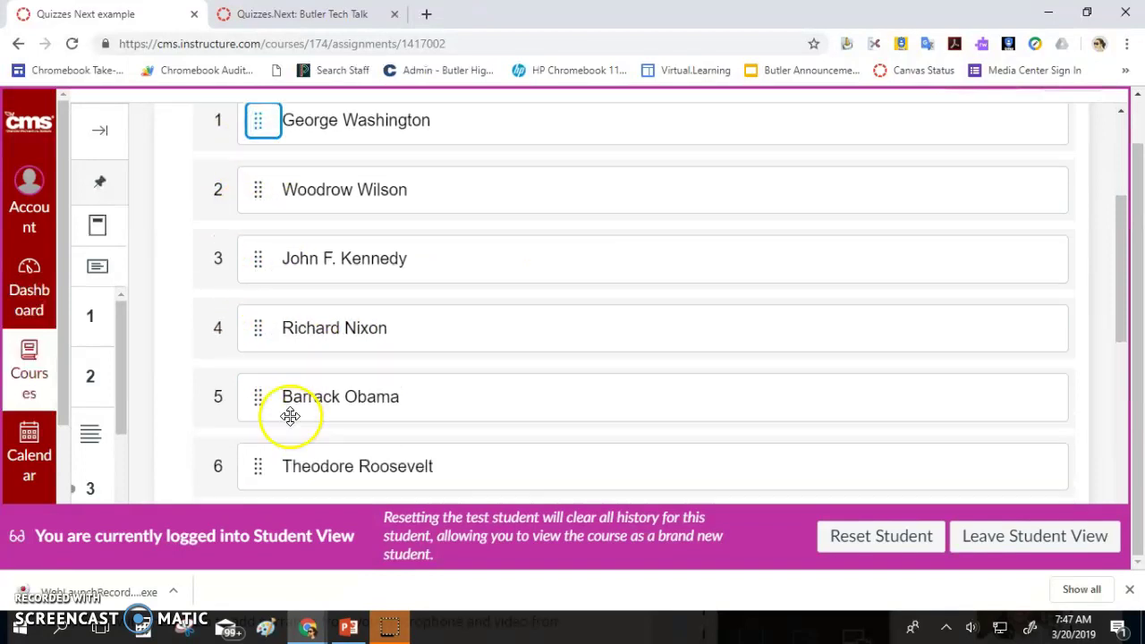
click(273, 289)
drag(273, 292, 283, 478)
drag(260, 350, 255, 229)
scroll(255, 230, up, 3)
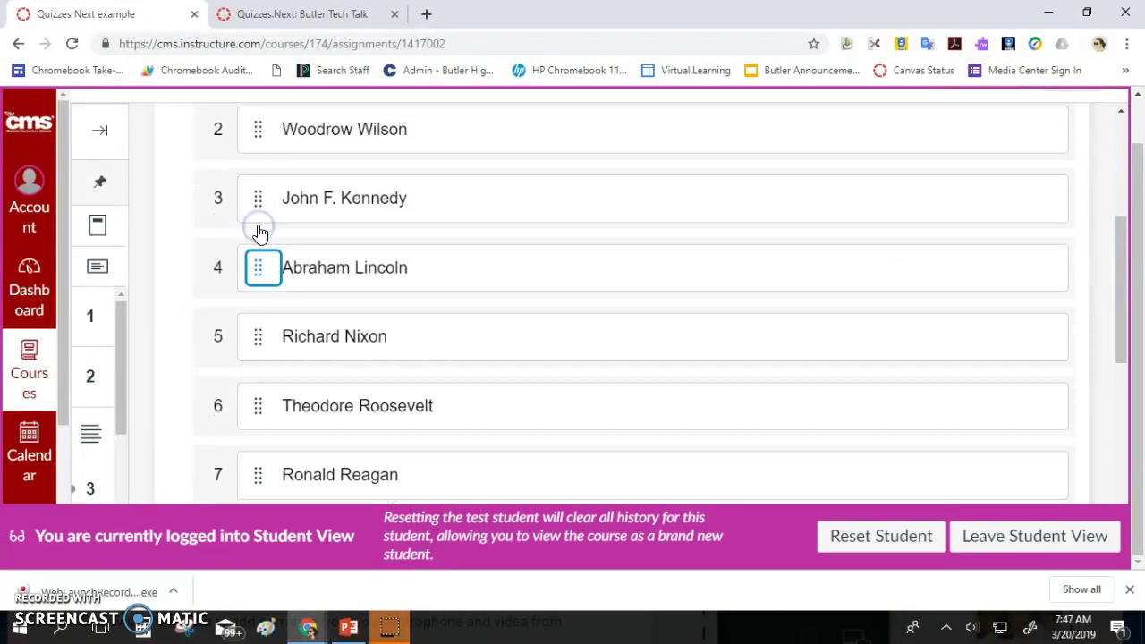
drag(258, 409, 258, 468)
scroll(259, 455, down, 2)
scroll(259, 444, down, 5)
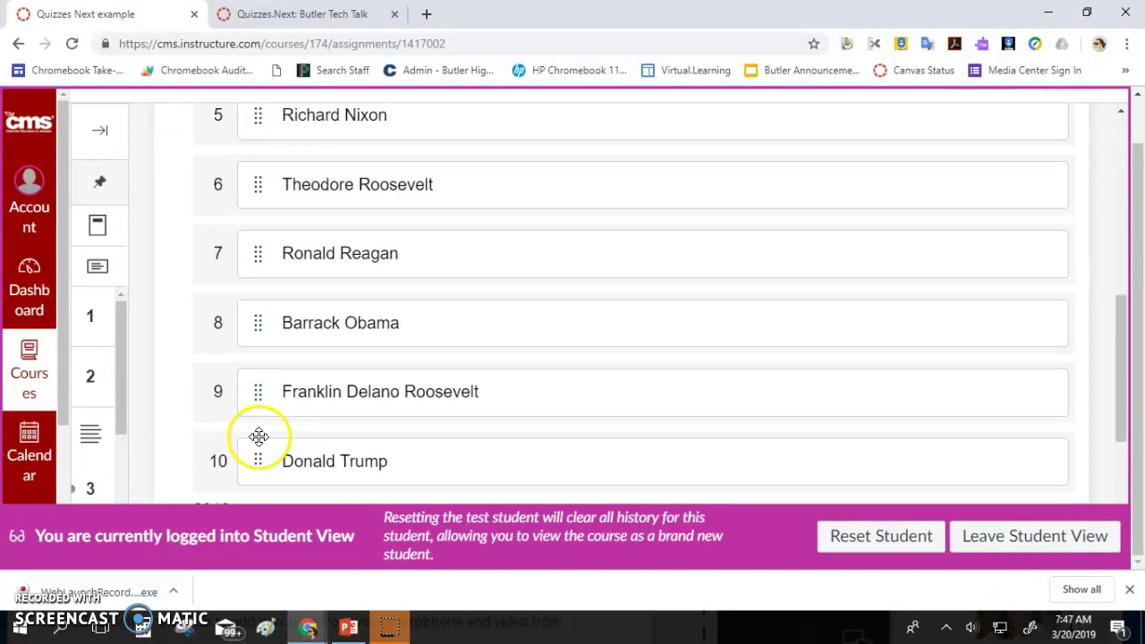
click(1043, 397)
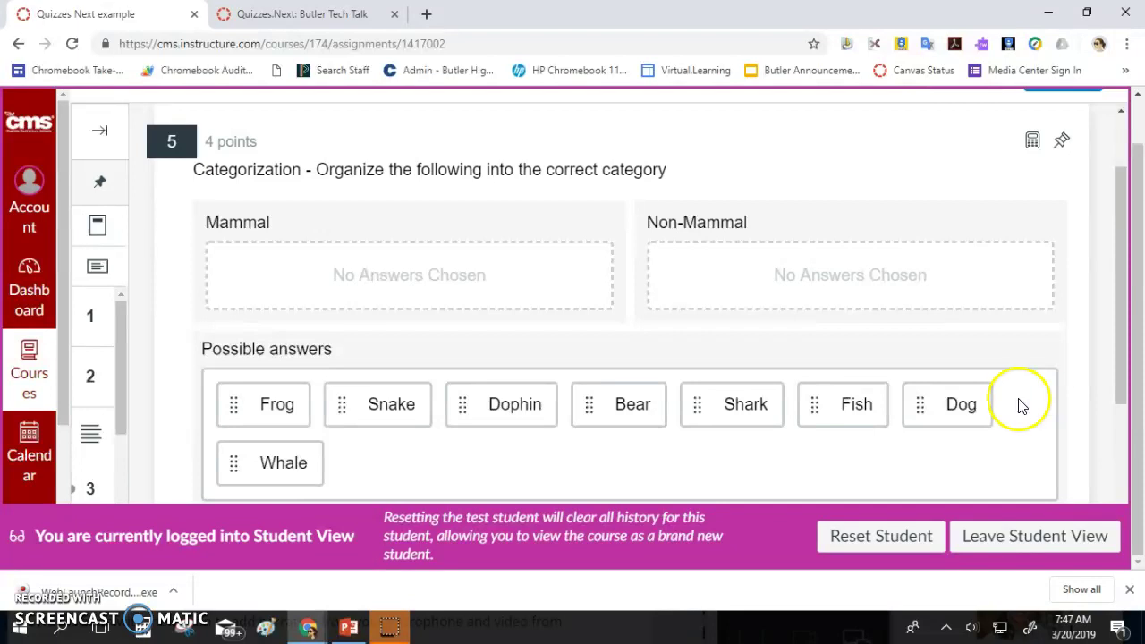
Sort Frog, Snake and Whale into Non-Mammal; Dolphin, Bear, Shark and Fish into Mammal
scroll(965, 463, down, 2)
scroll(943, 468, up, 3)
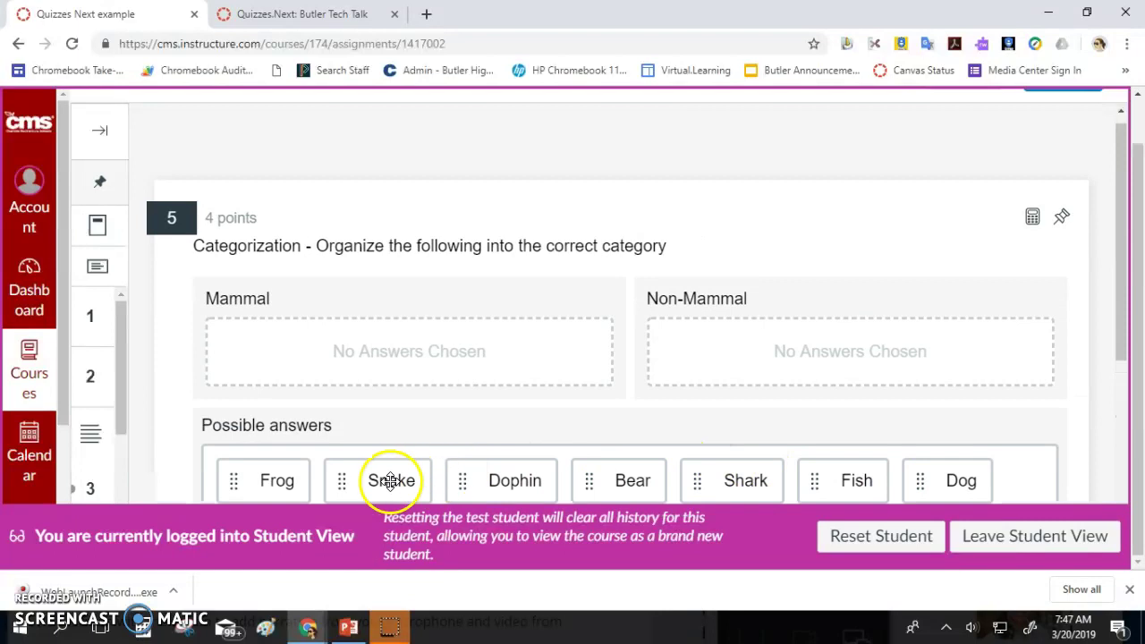
drag(230, 480, 733, 360)
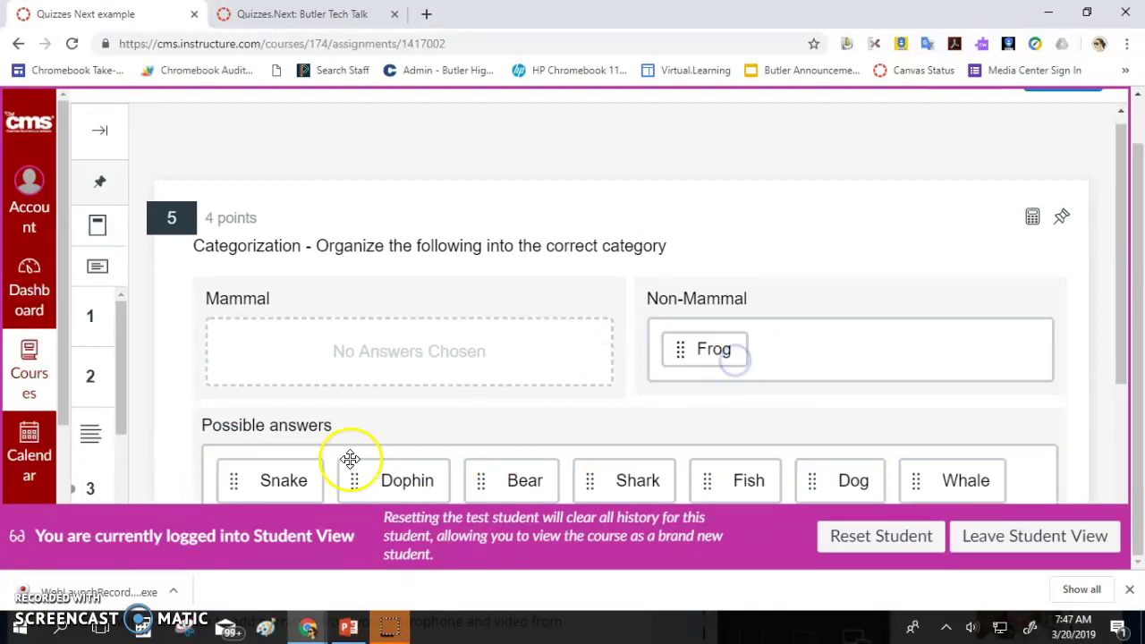
drag(258, 487, 863, 370)
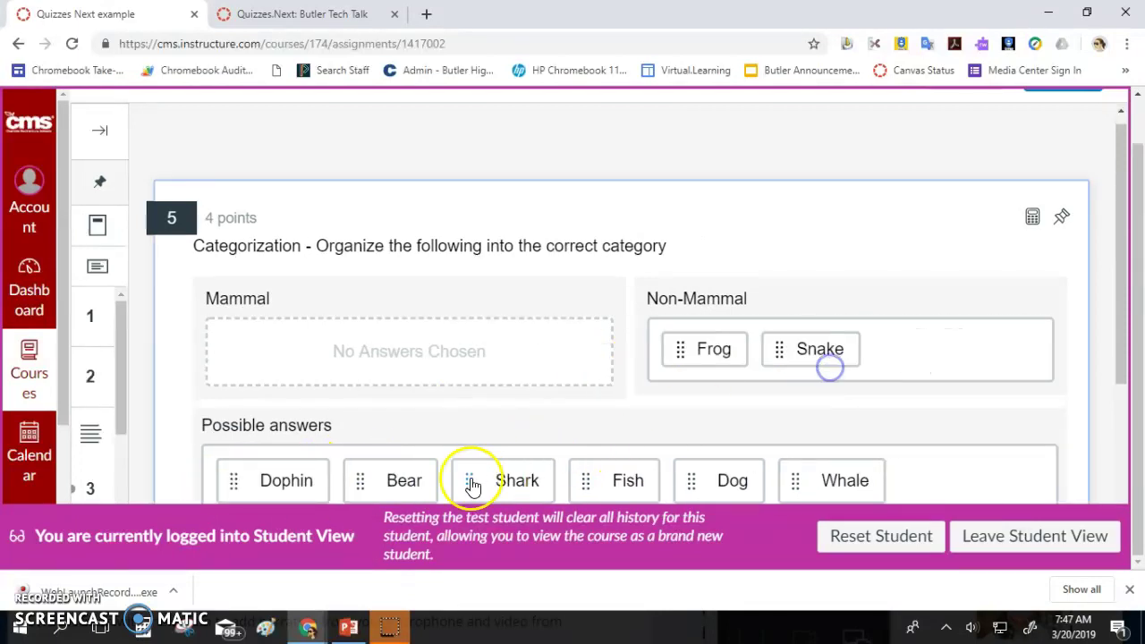
drag(281, 480, 298, 366)
drag(279, 465, 384, 343)
drag(327, 485, 532, 340)
drag(312, 465, 579, 344)
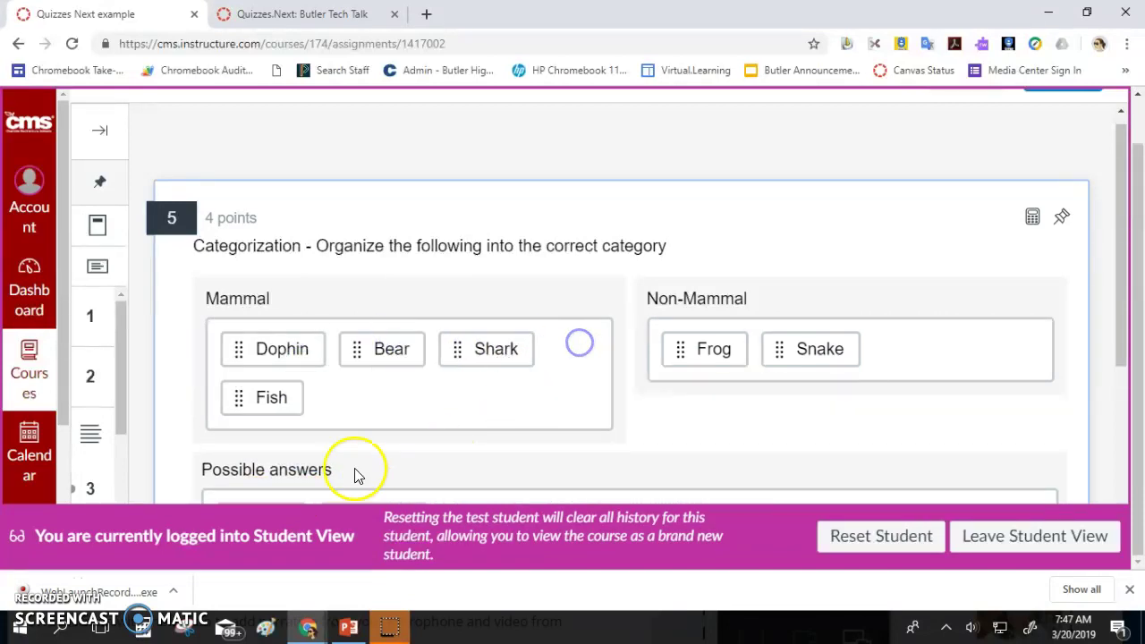
scroll(328, 460, down, 3)
drag(307, 319, 382, 190)
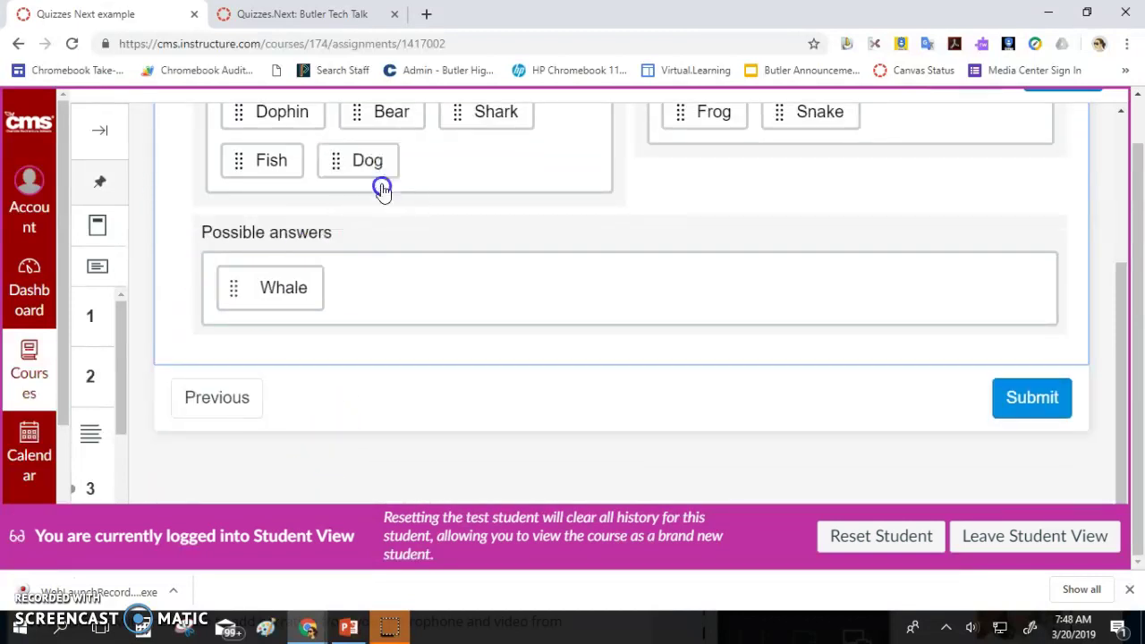
drag(276, 289, 951, 136)
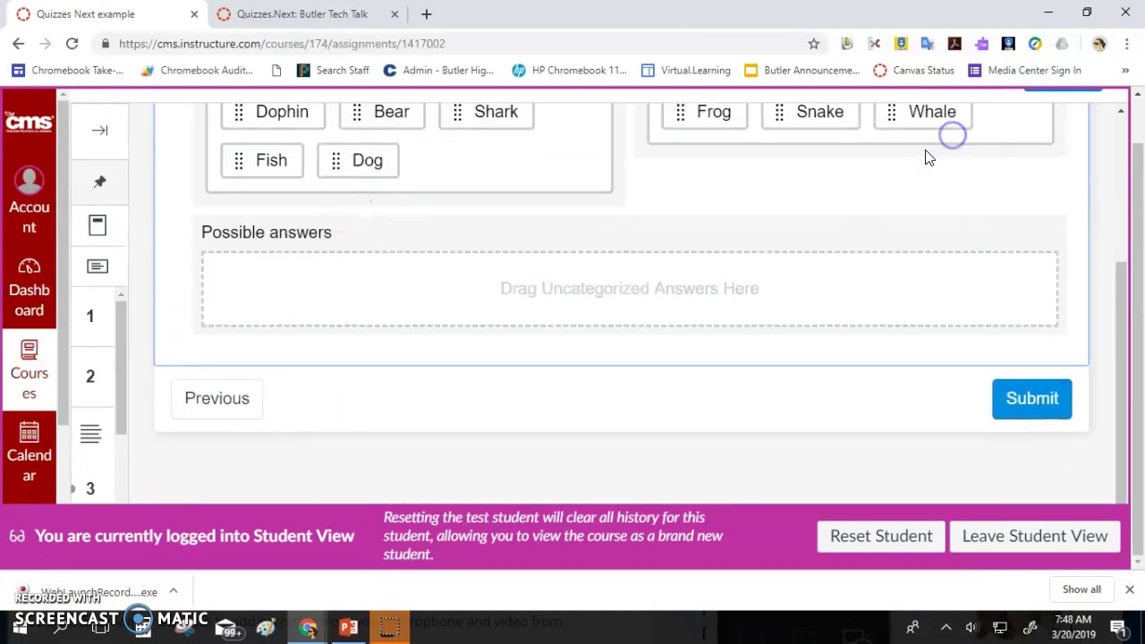
Submit the quiz, confirming despite the unanswered question
click(1024, 396)
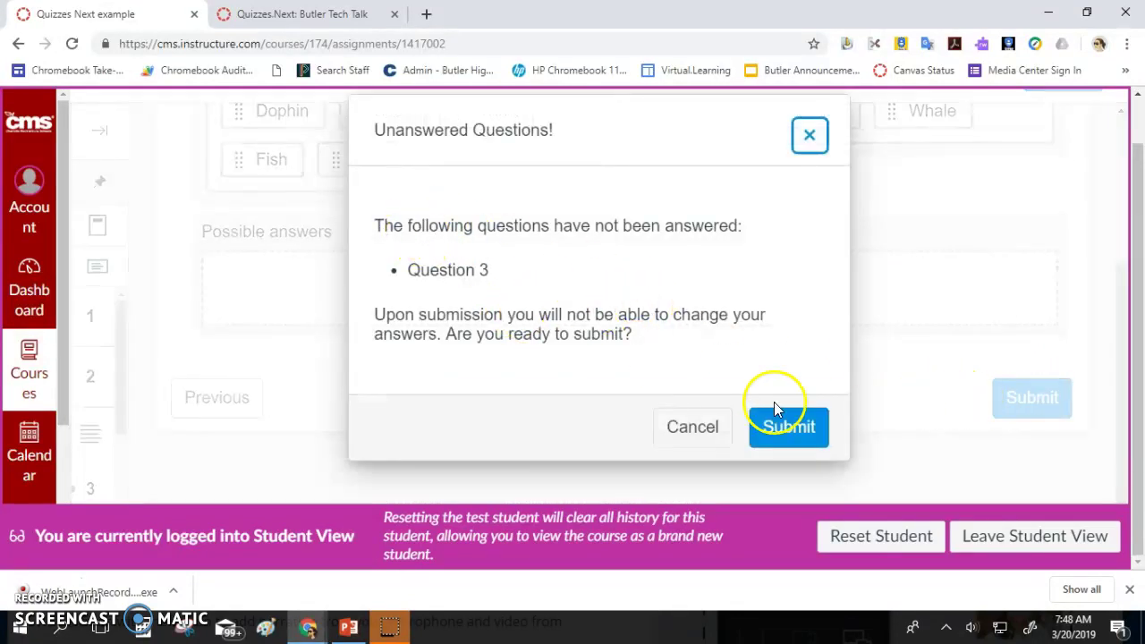
click(788, 428)
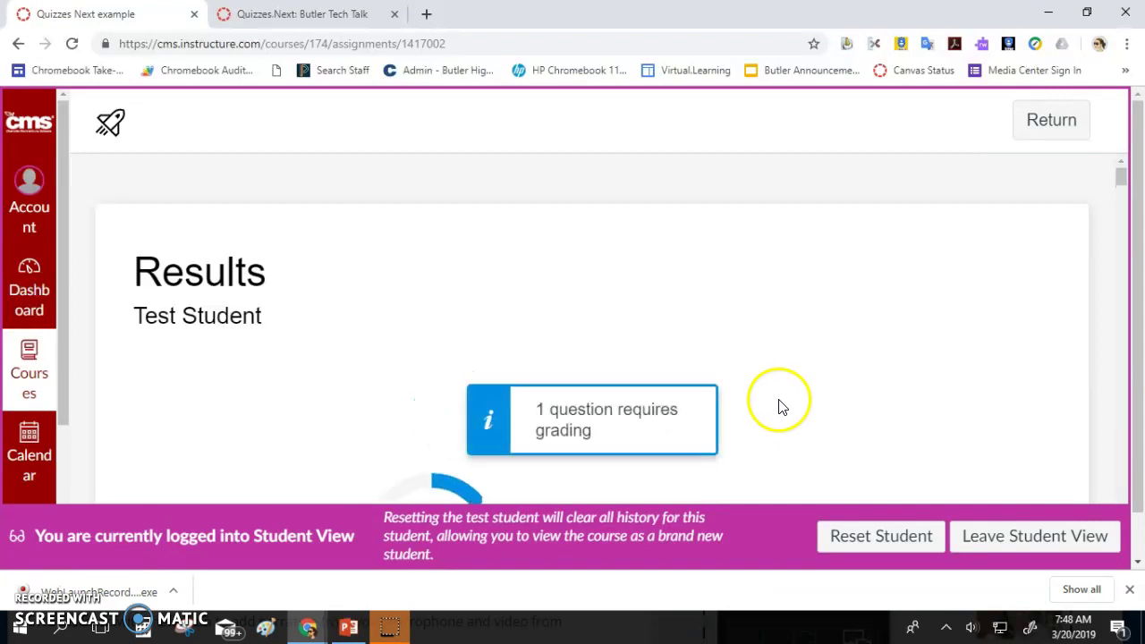
scroll(778, 402, down, 1)
scroll(767, 390, down, 1)
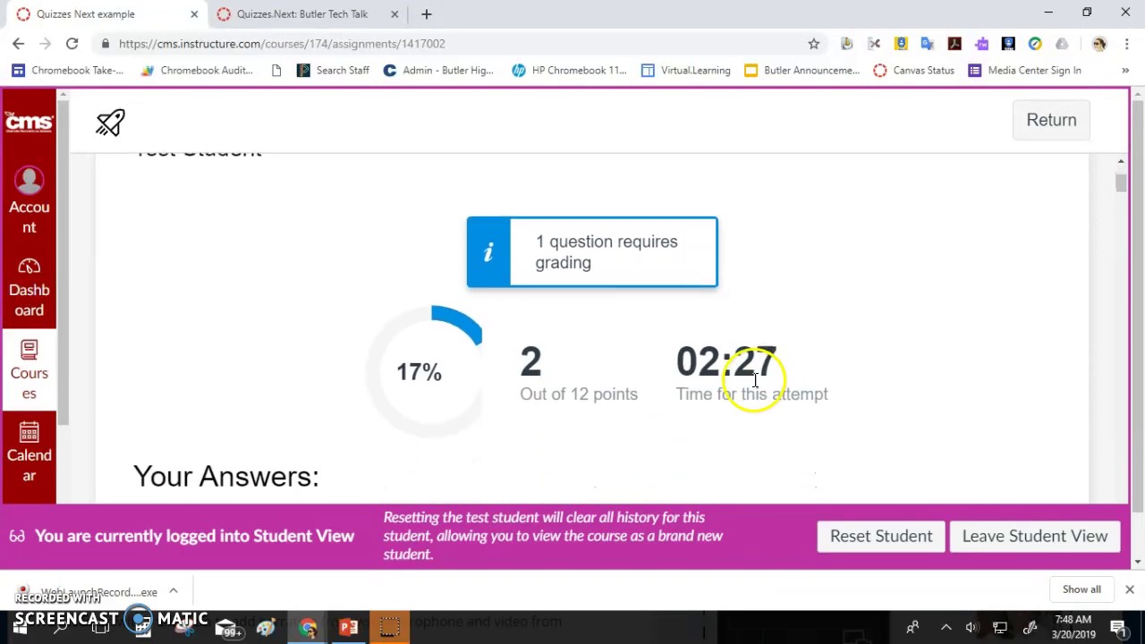
scroll(593, 376, up, 1)
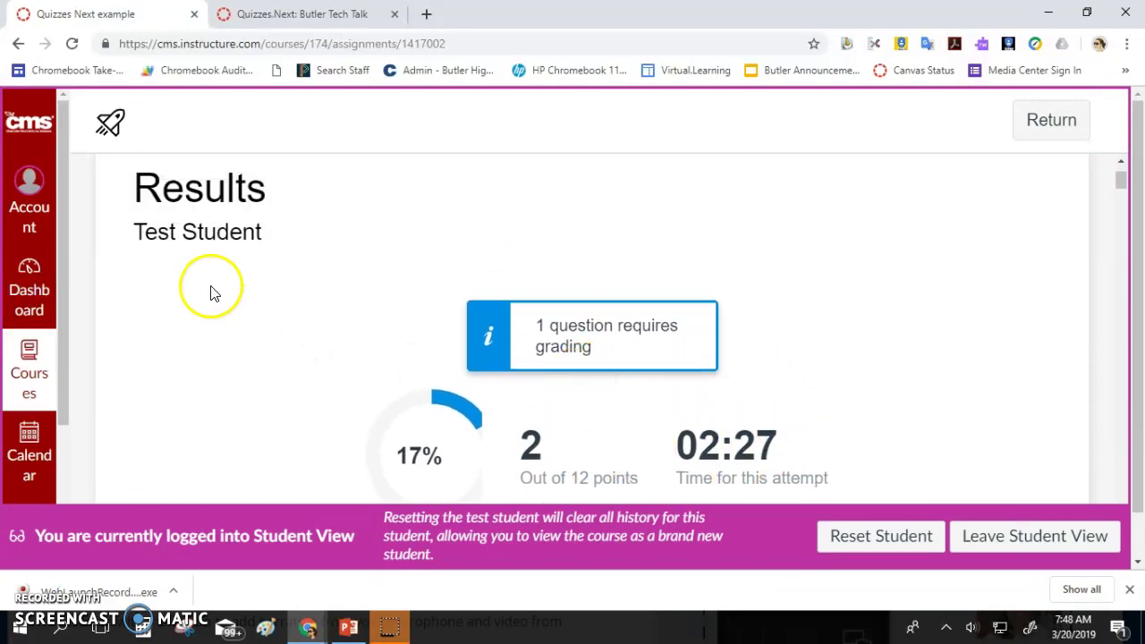
scroll(769, 453, down, 1)
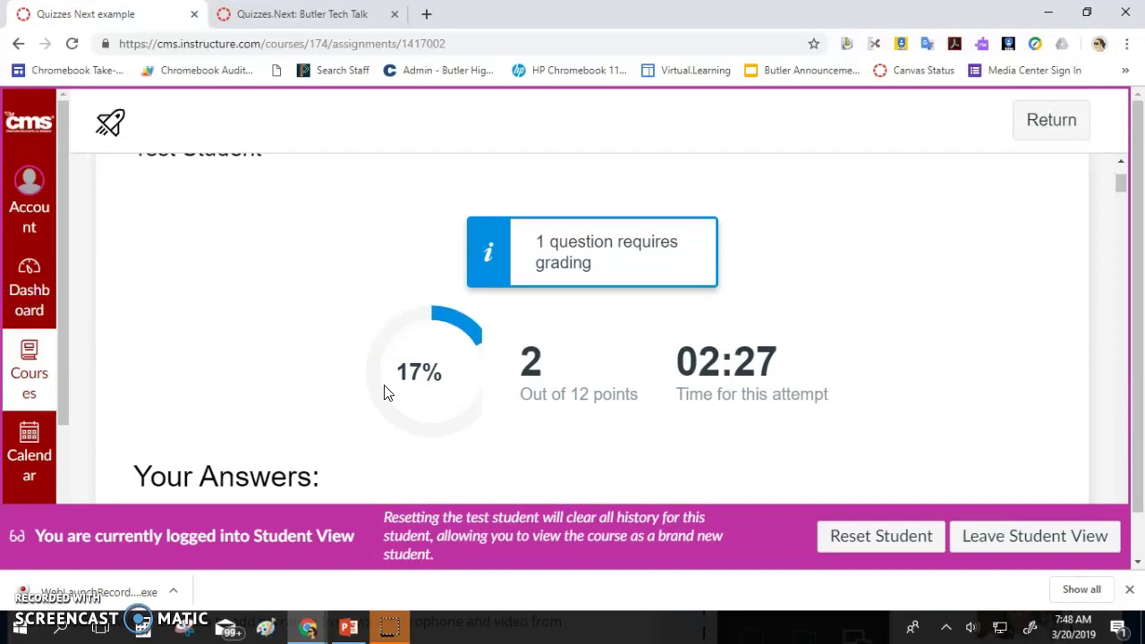
scroll(603, 316, down, 5)
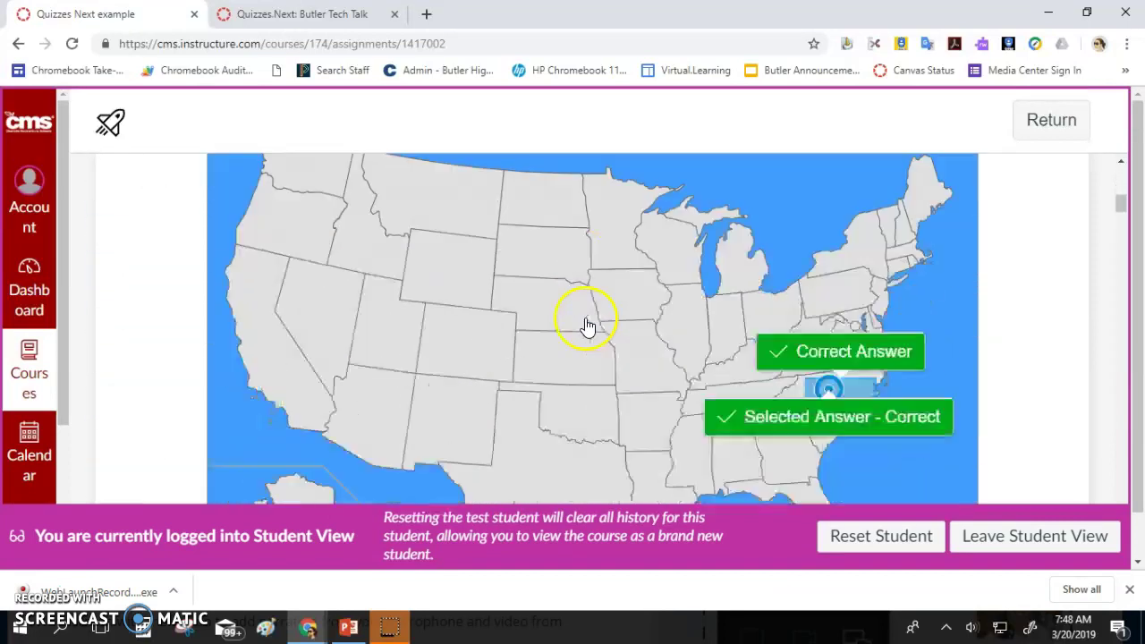
scroll(823, 368, down, 8)
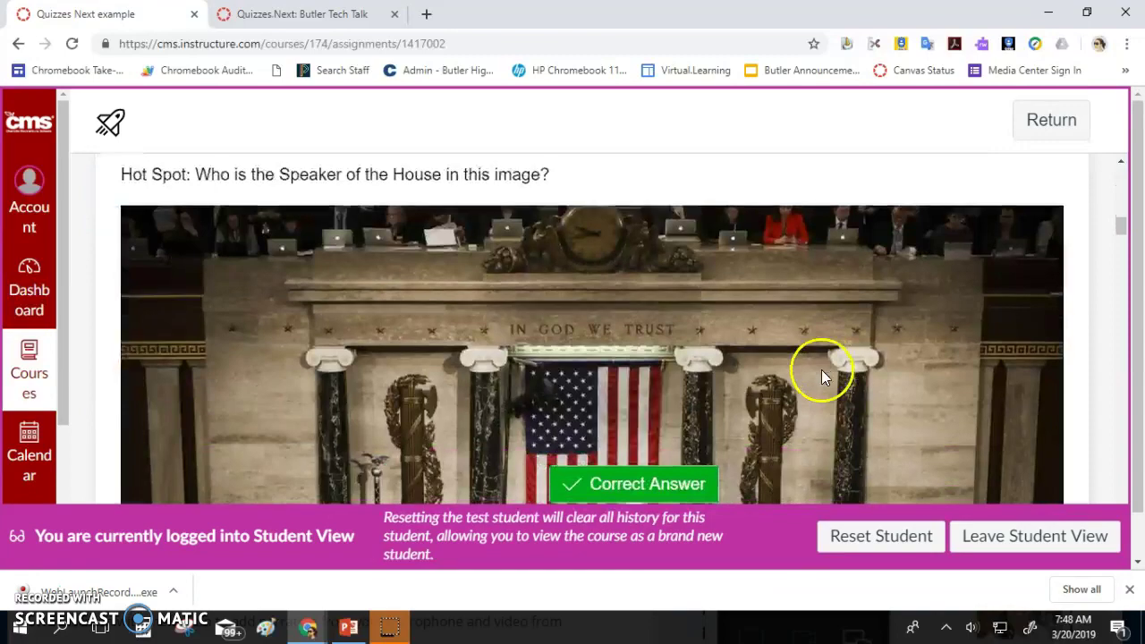
scroll(824, 372, down, 10)
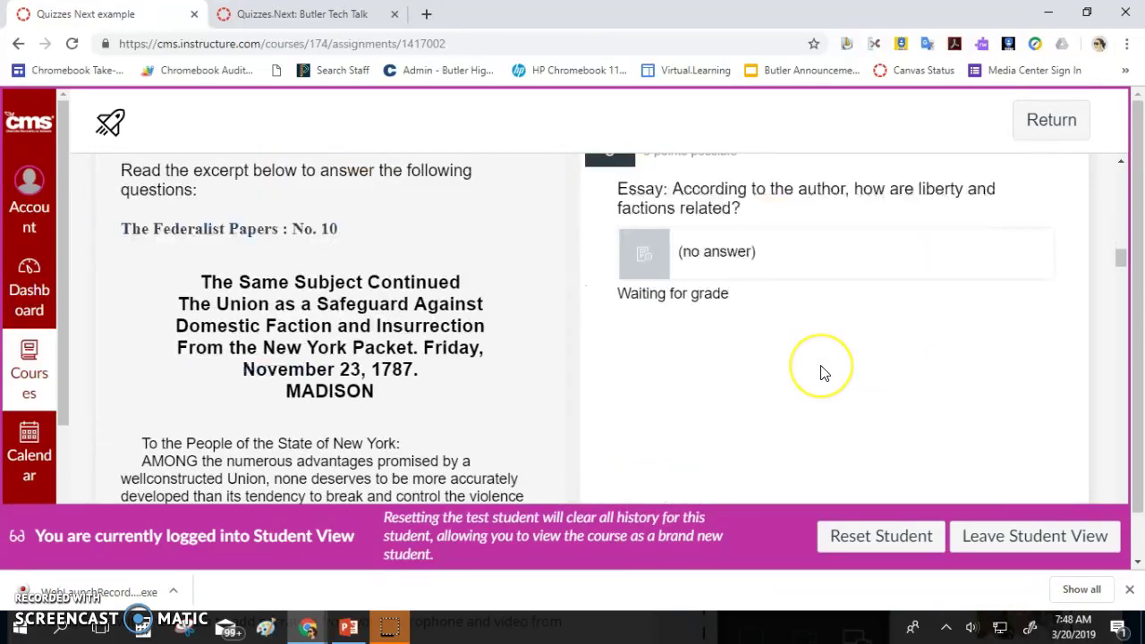
scroll(823, 371, down, 10)
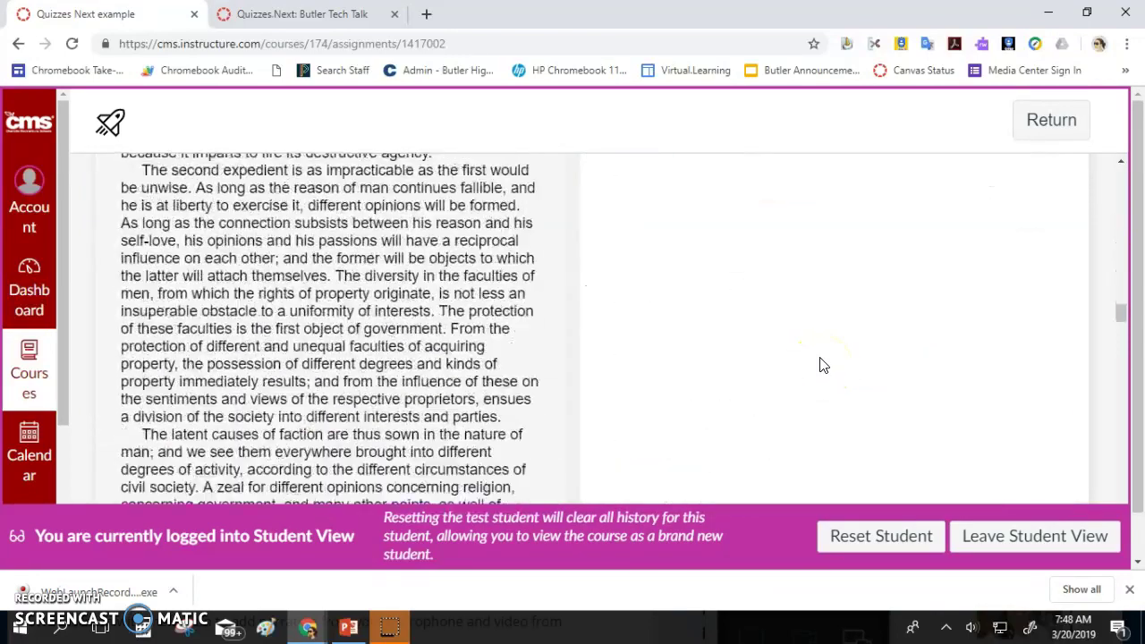
scroll(824, 359, down, 10)
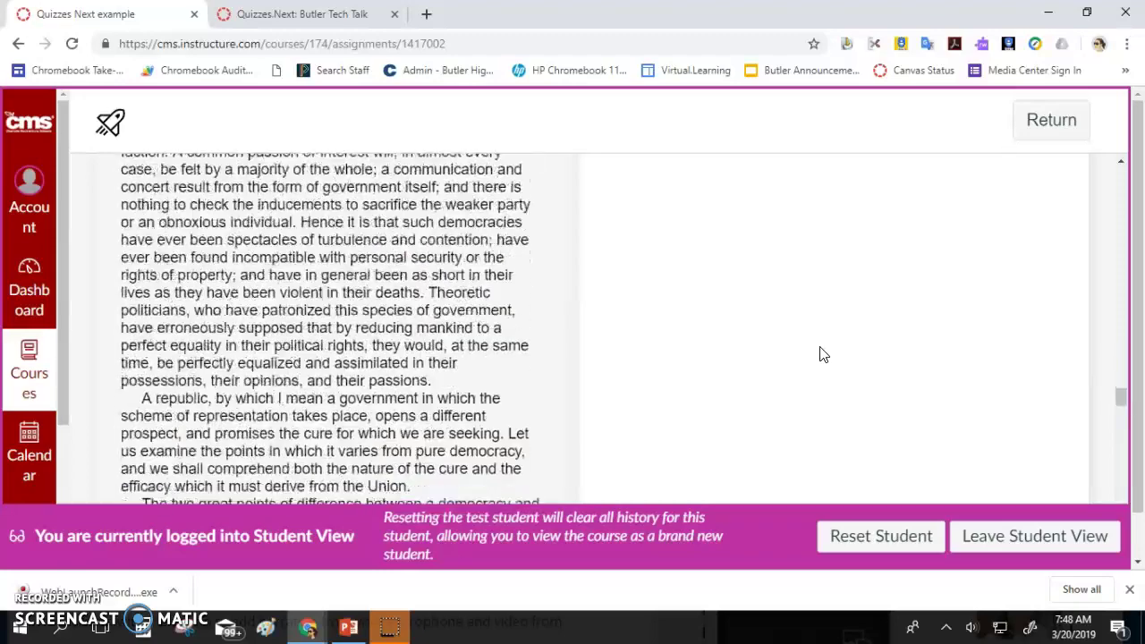
scroll(823, 355, down, 10)
scroll(824, 350, up, 5)
scroll(824, 347, down, 10)
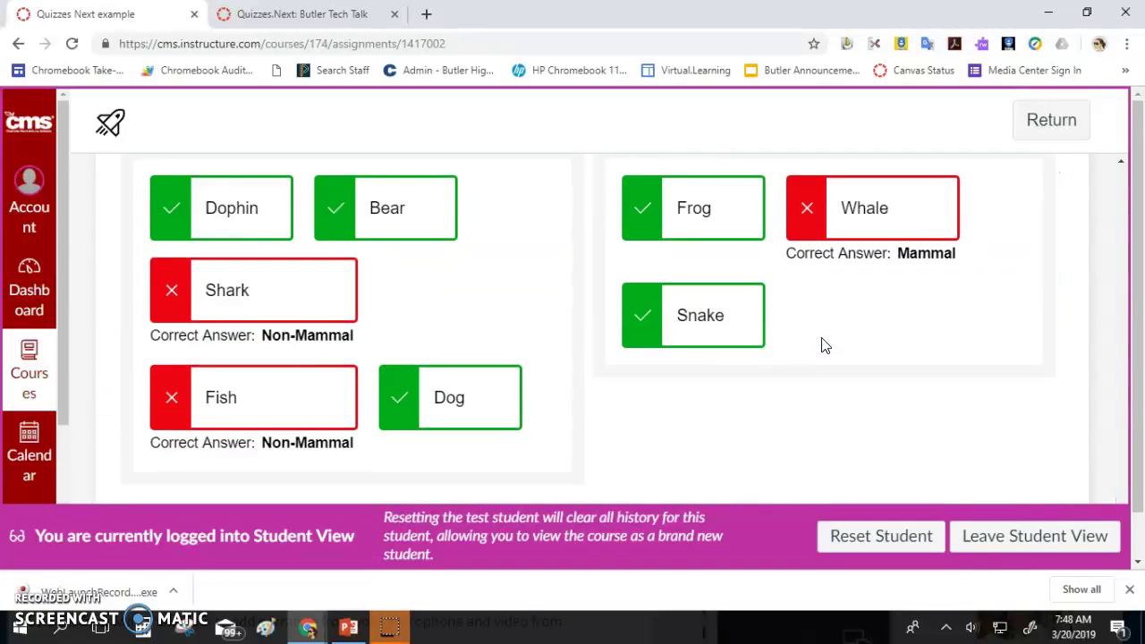
scroll(824, 346, down, 2)
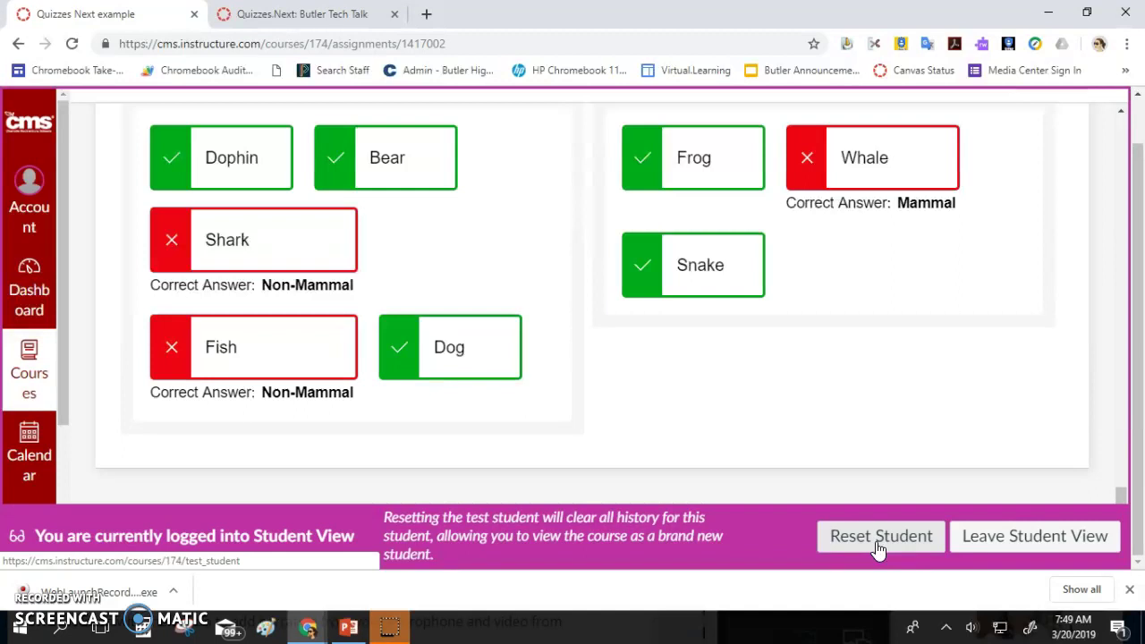
Clear the test student's quiz history, return to teacher view, and open Assignments
click(879, 539)
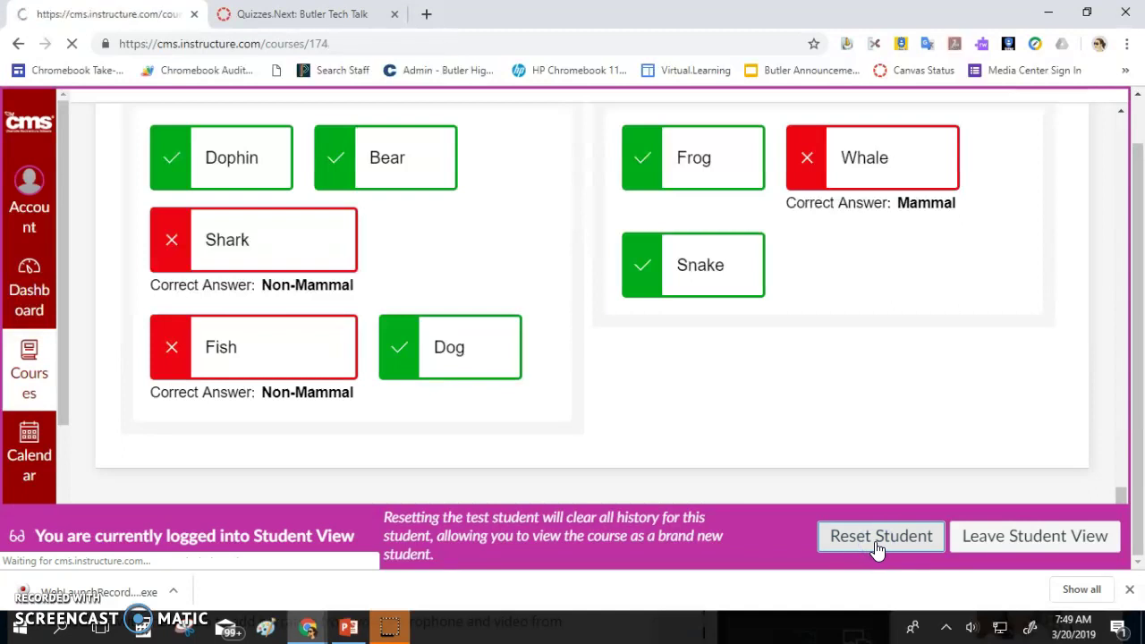
click(1005, 535)
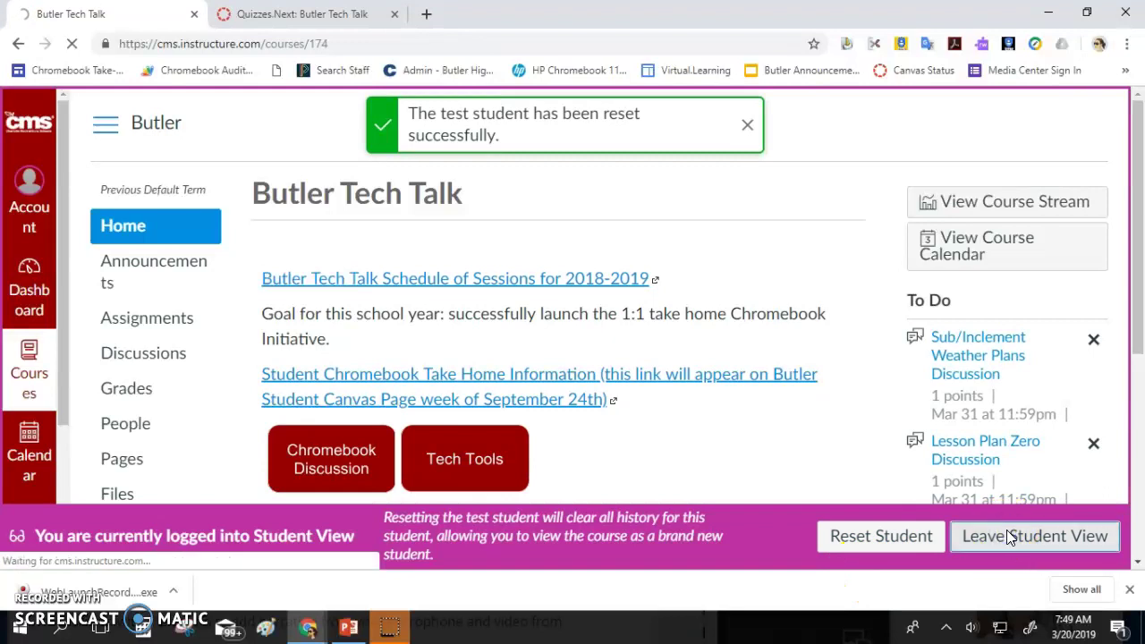
click(122, 319)
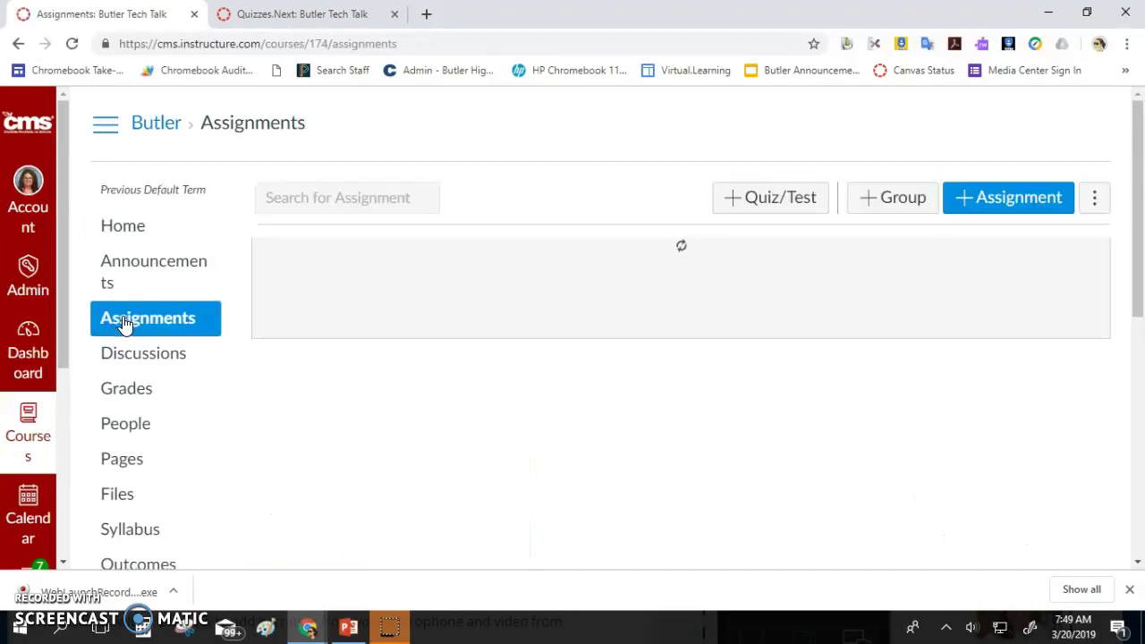
Start a new quiz named 'Quizzes.Next example 2', keeping Assignments as its group
click(756, 201)
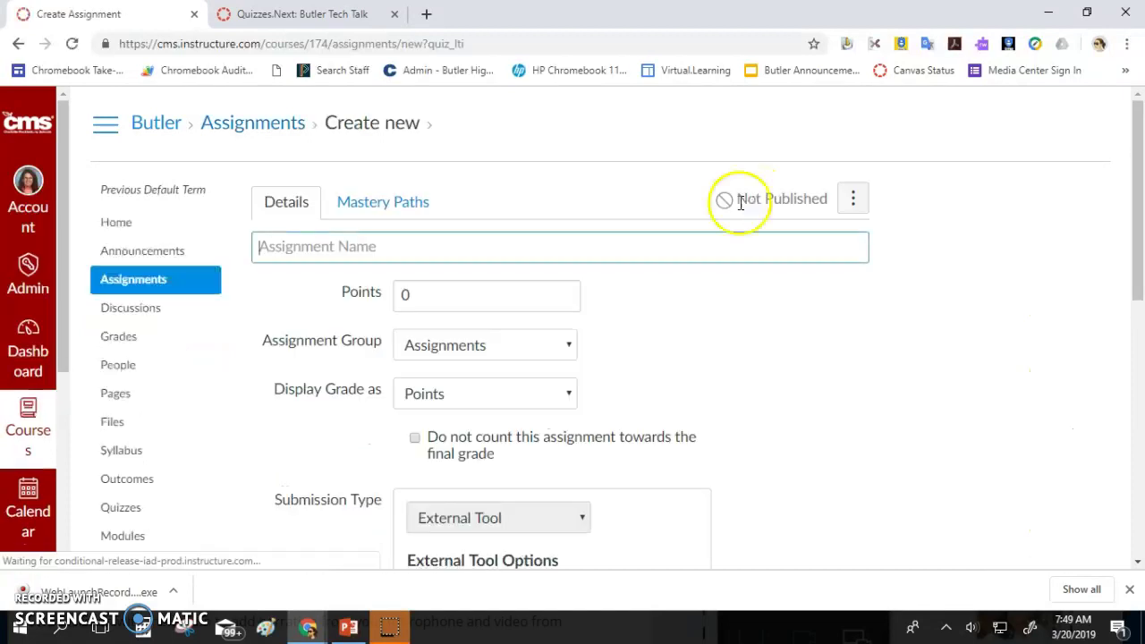
click(546, 252)
text(Quizzes.)
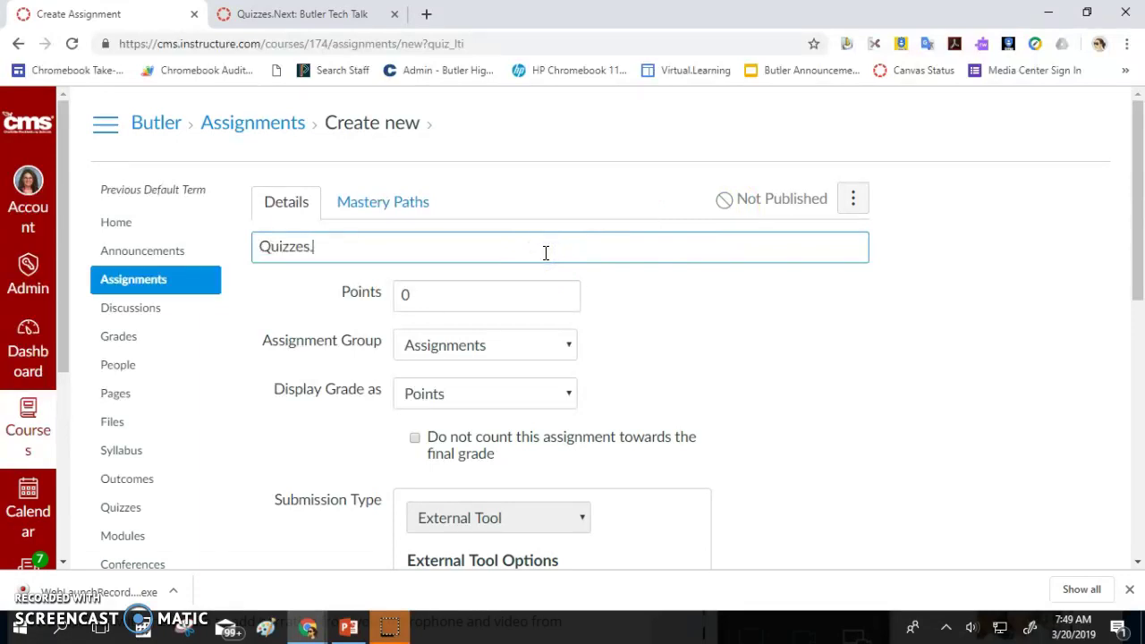
text(Next exam)
click(485, 294)
click(516, 352)
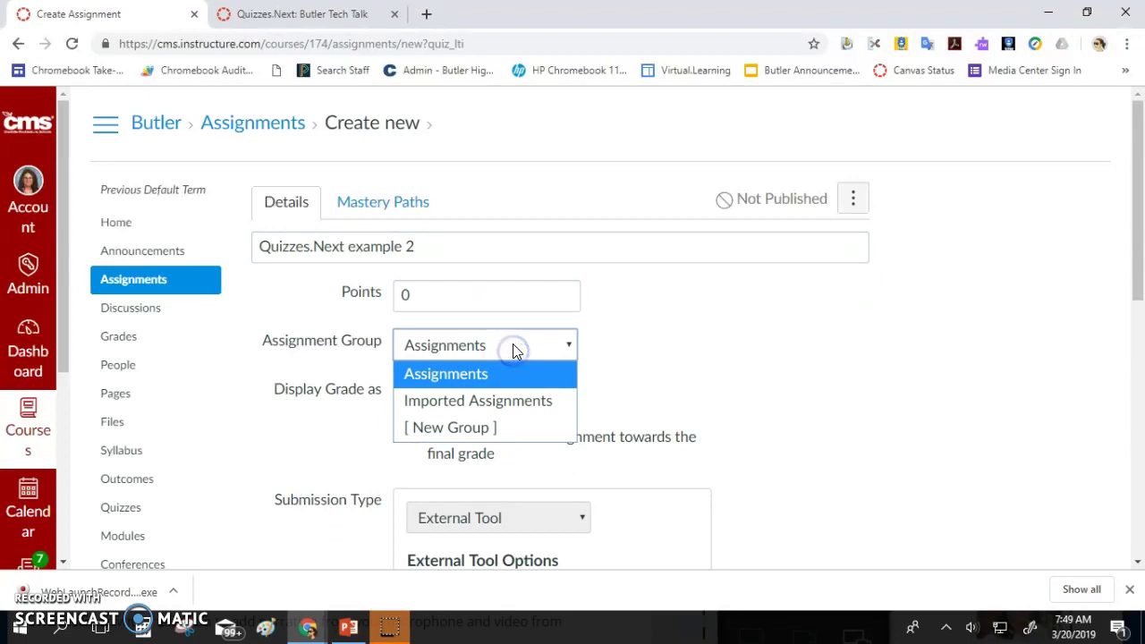
click(510, 343)
Review the remaining quiz form fields and save the assignment
scroll(524, 327, down, 2)
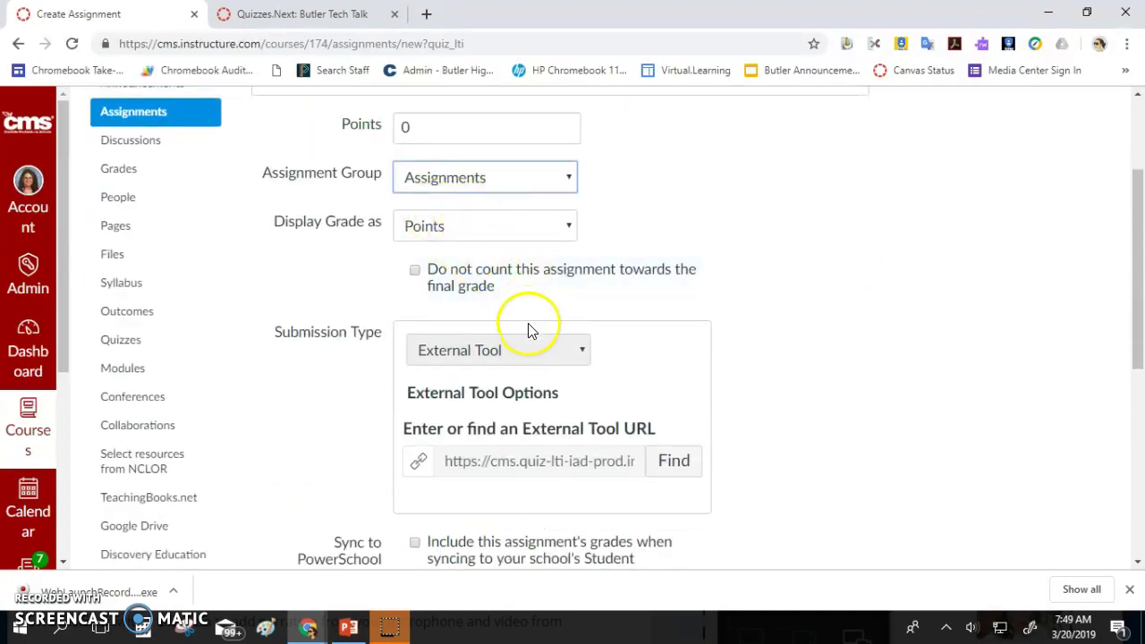
scroll(678, 371, down, 2)
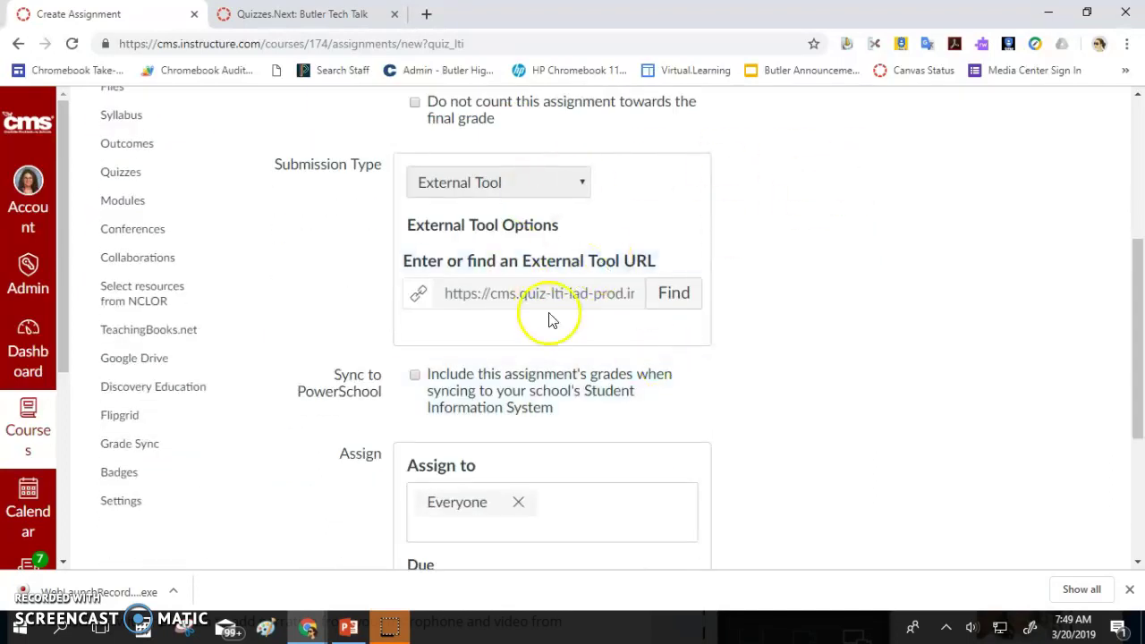
scroll(555, 331, down, 2)
scroll(553, 375, down, 2)
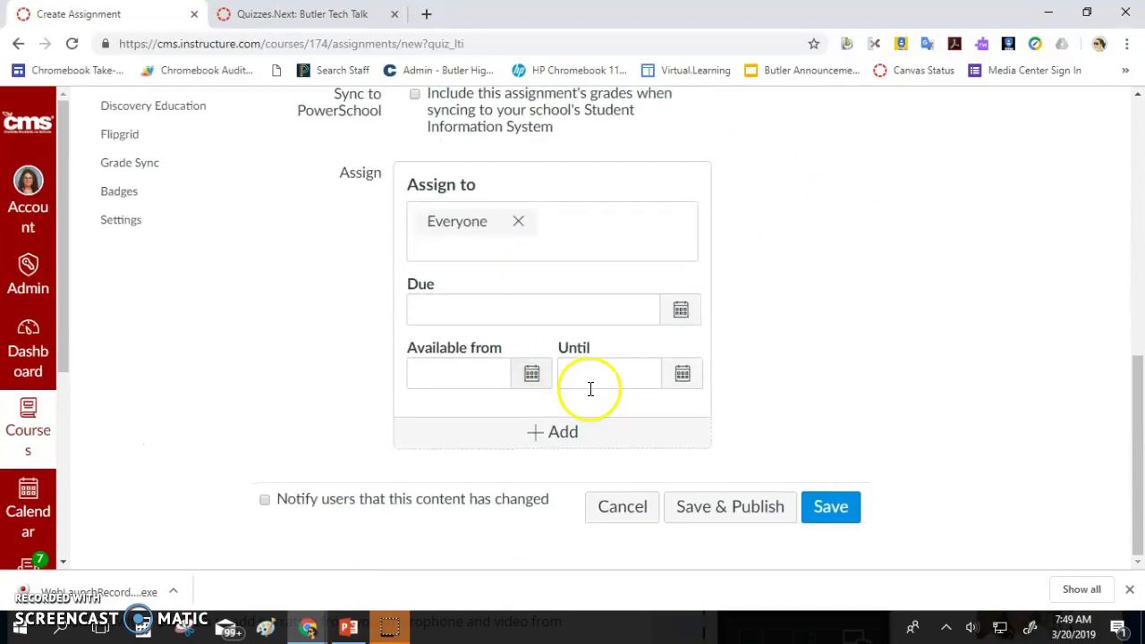
scroll(791, 427, up, 10)
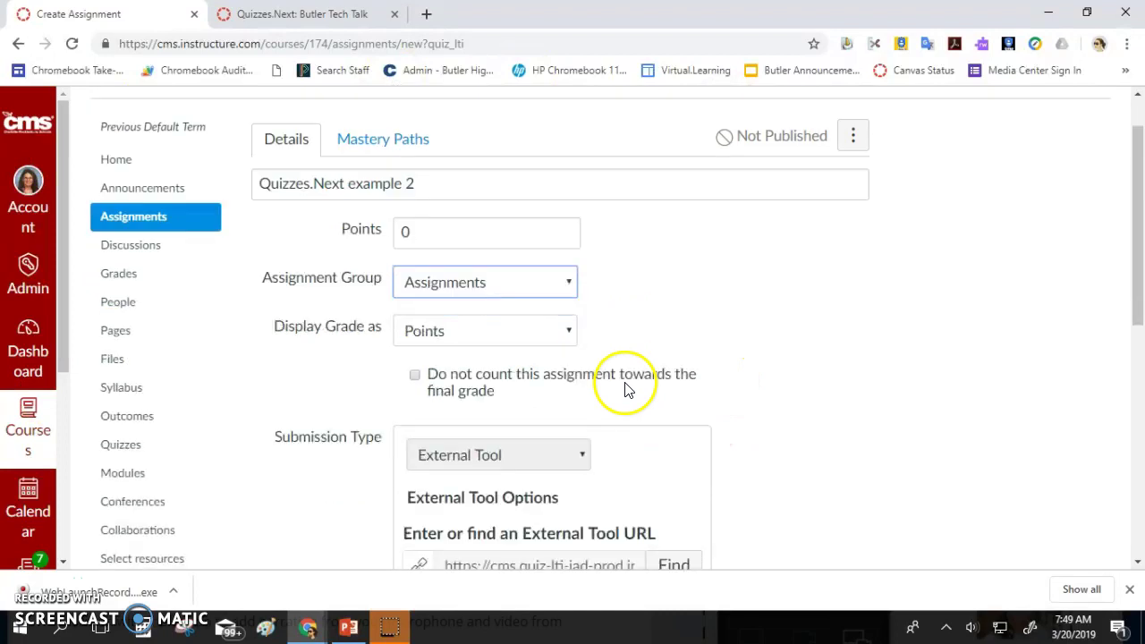
scroll(625, 387, down, 2)
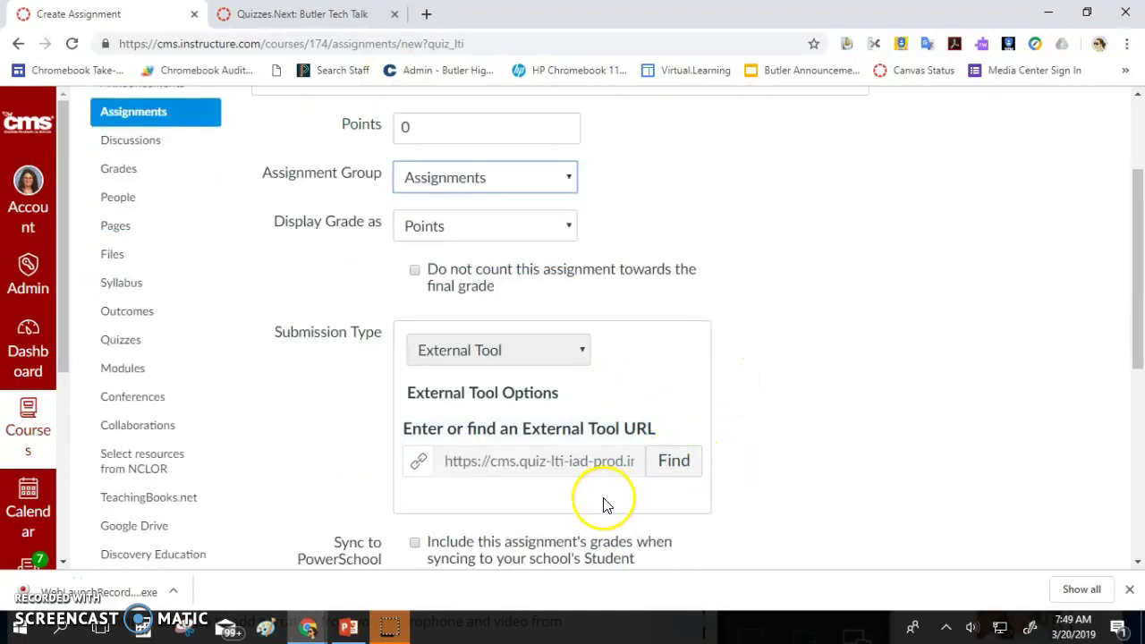
scroll(728, 500, down, 4)
scroll(729, 501, down, 2)
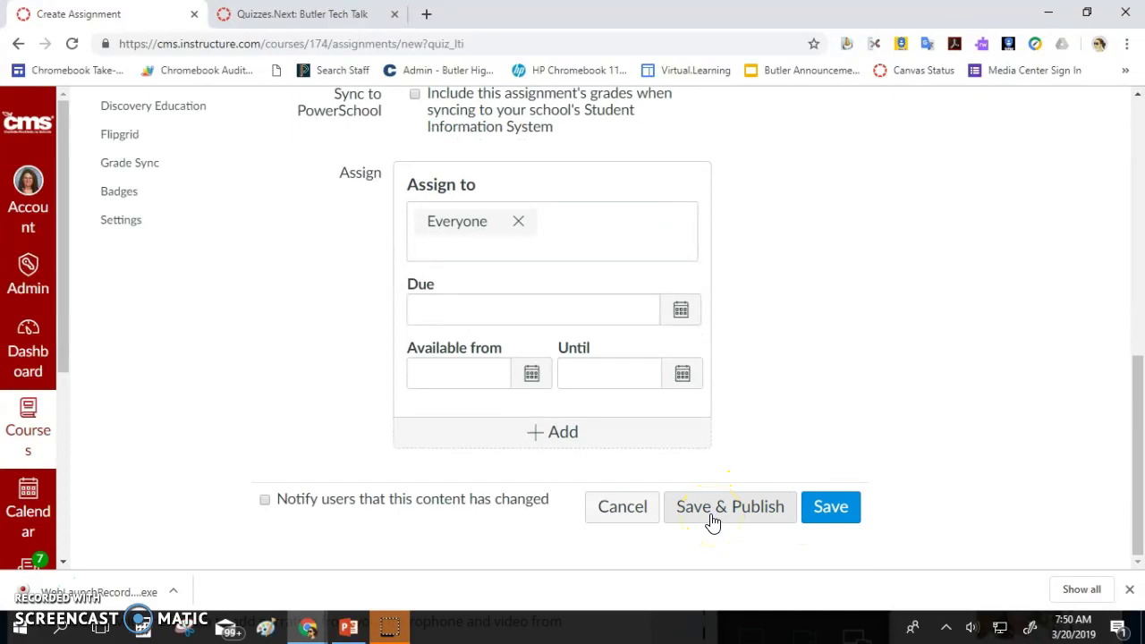
click(834, 507)
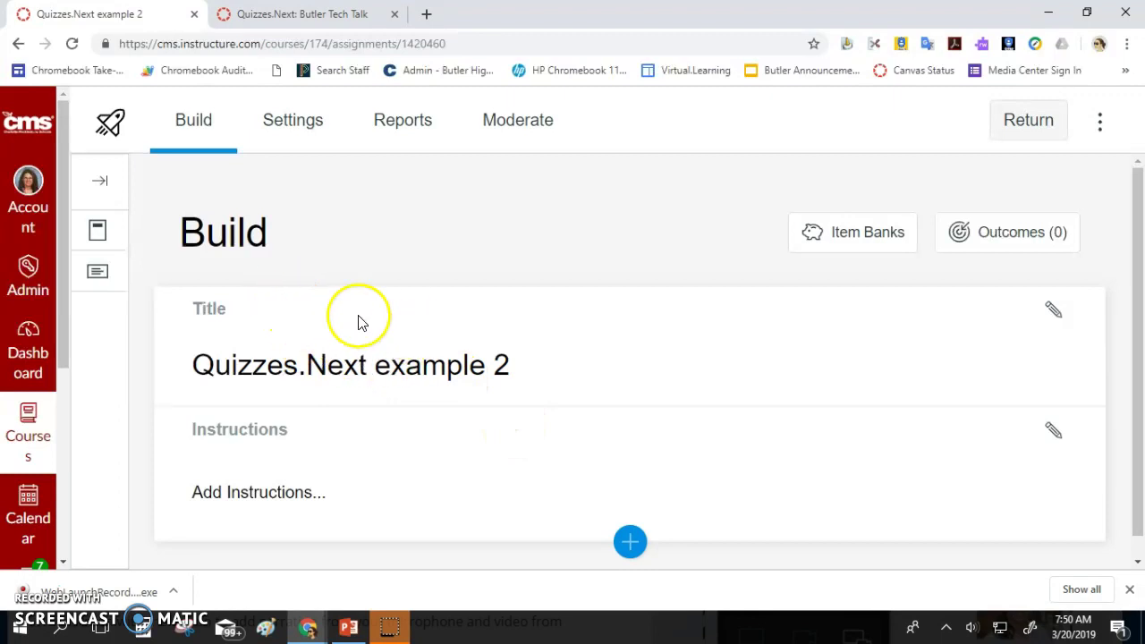
Open the quiz's Add Instructions editor on the Build page, then move to the Settings tab
click(271, 501)
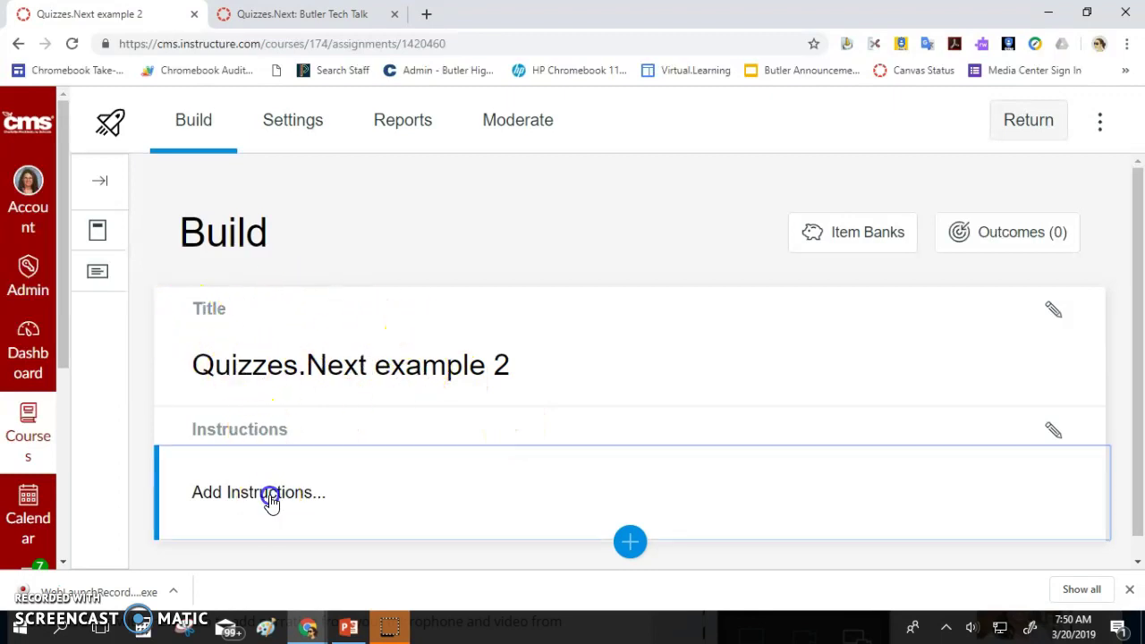
scroll(304, 473, down, 3)
scroll(312, 459, up, 2)
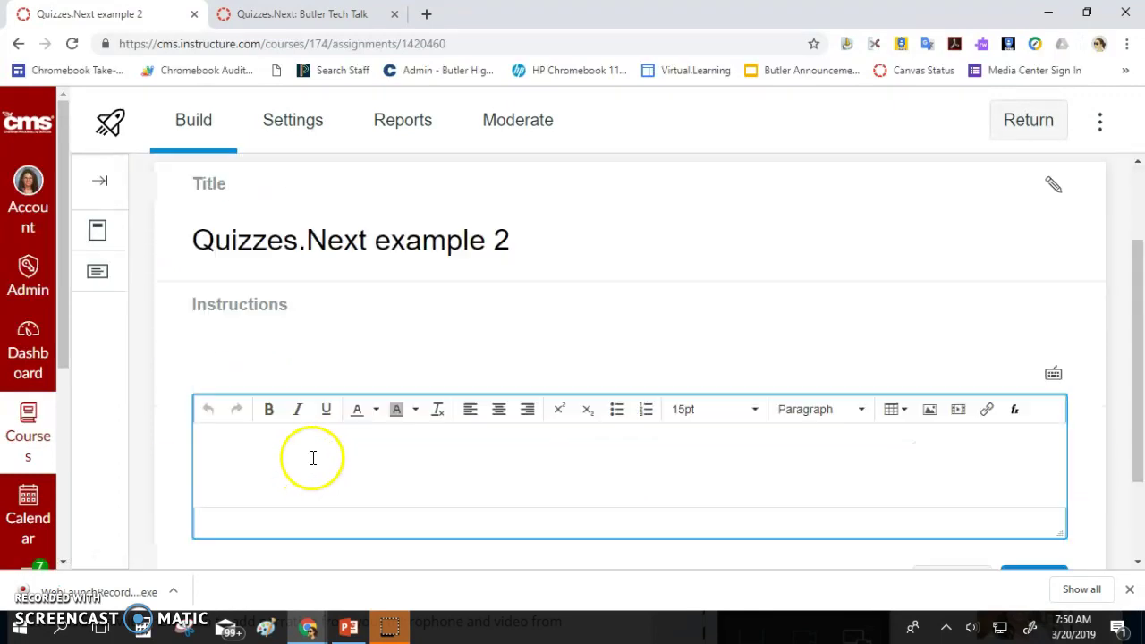
scroll(304, 447, up, 2)
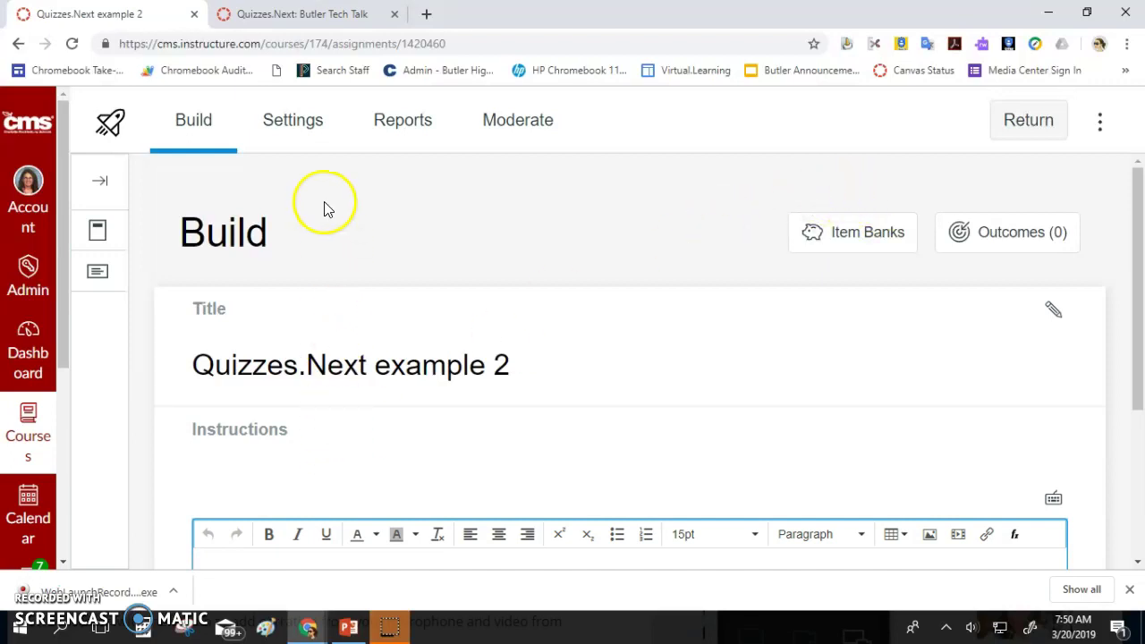
click(285, 125)
Turn on Shuffle questions and One question at a time in the delivery settings
scroll(322, 302, down, 1)
scroll(322, 304, up, 1)
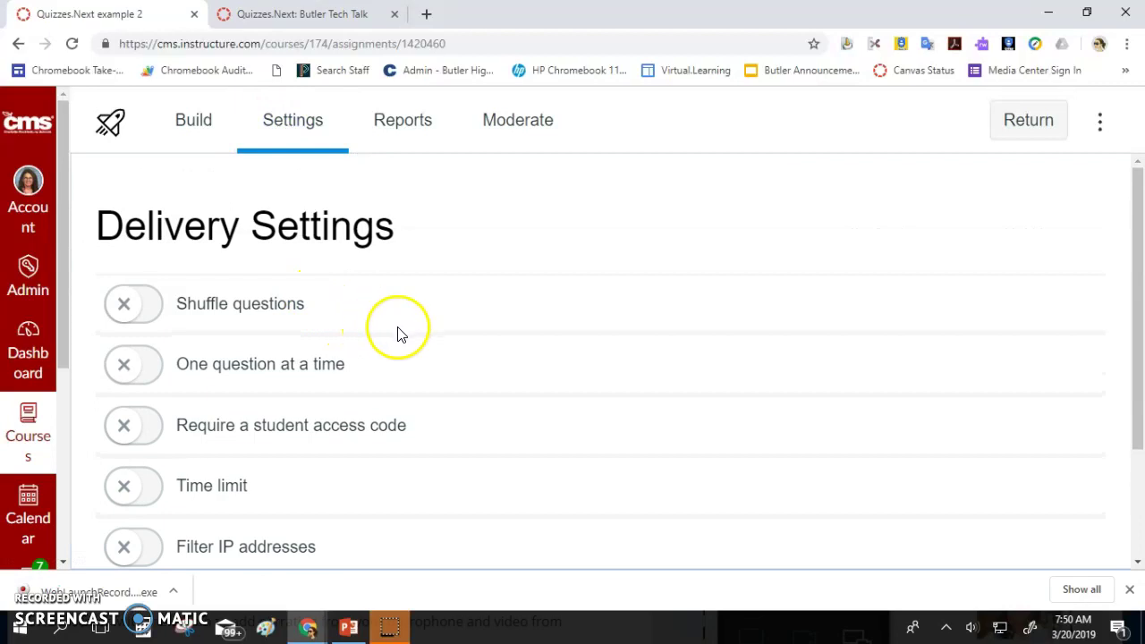
click(159, 316)
click(152, 370)
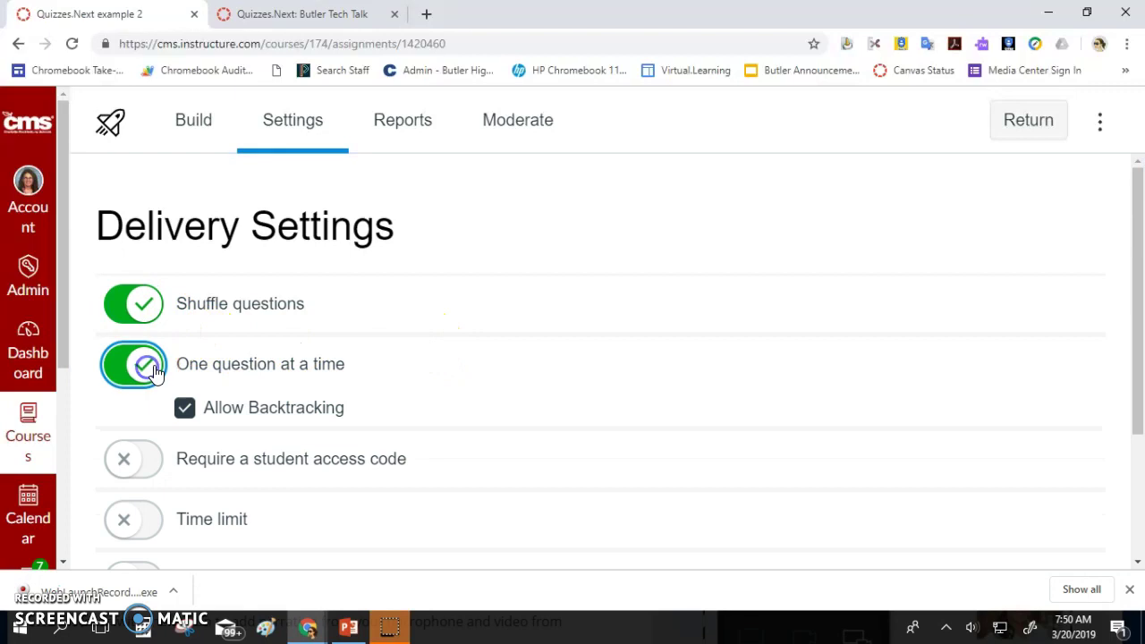
scroll(153, 372, down, 1)
Require a student access code, enter the code, and set a 1-hour time limit
click(143, 383)
click(248, 426)
scroll(248, 428, down, 2)
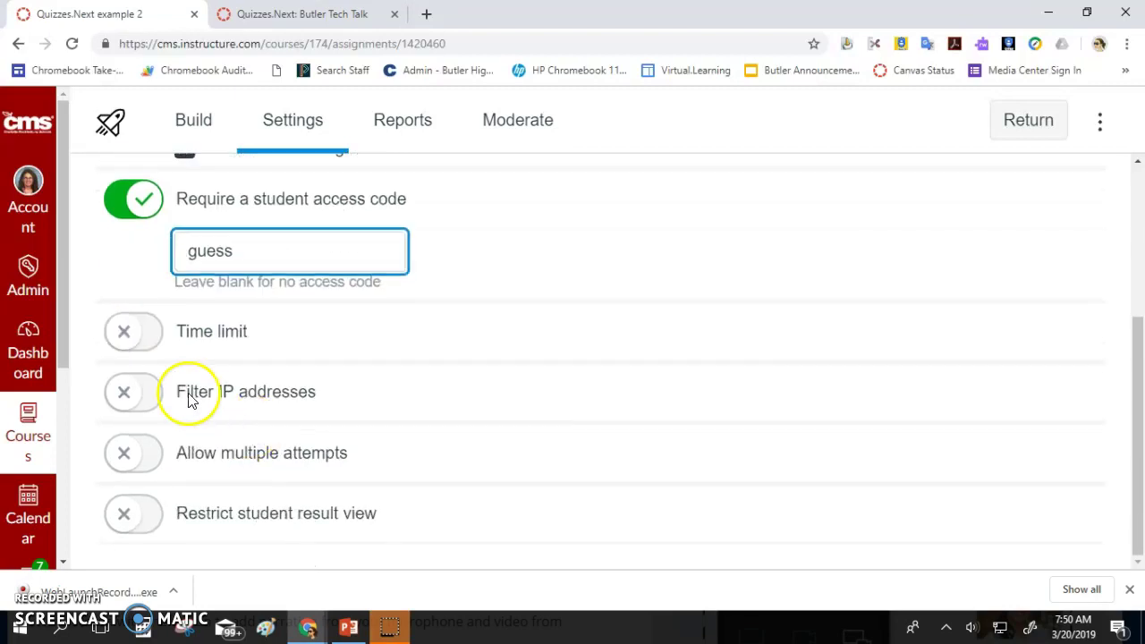
click(150, 329)
click(256, 409)
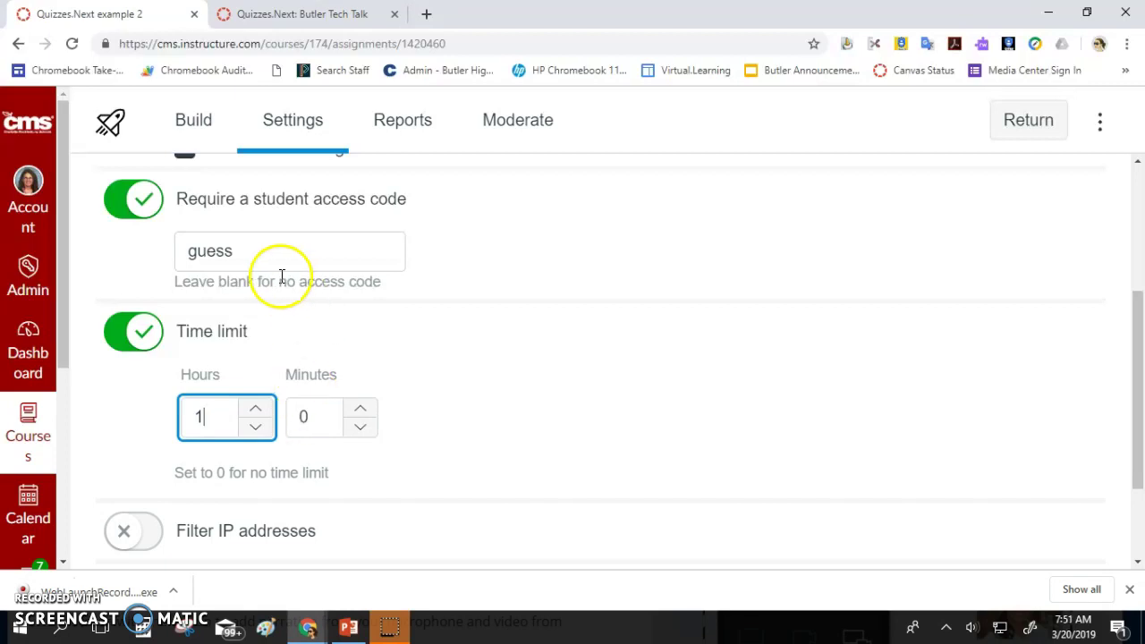
scroll(273, 273, down, 2)
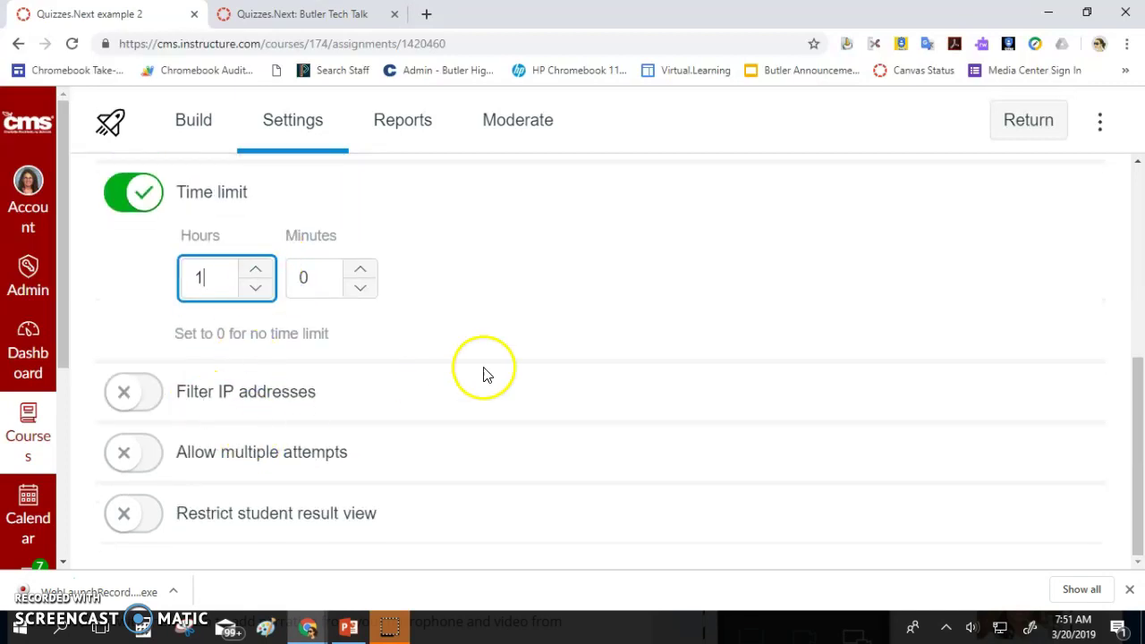
click(139, 454)
scroll(259, 465, down, 1)
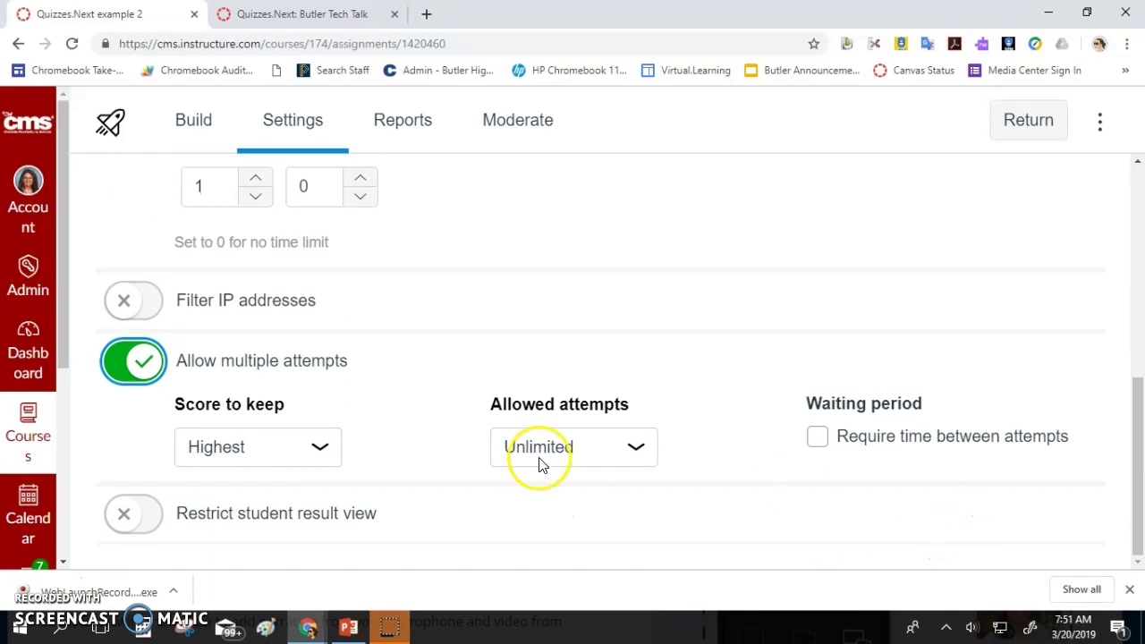
click(315, 447)
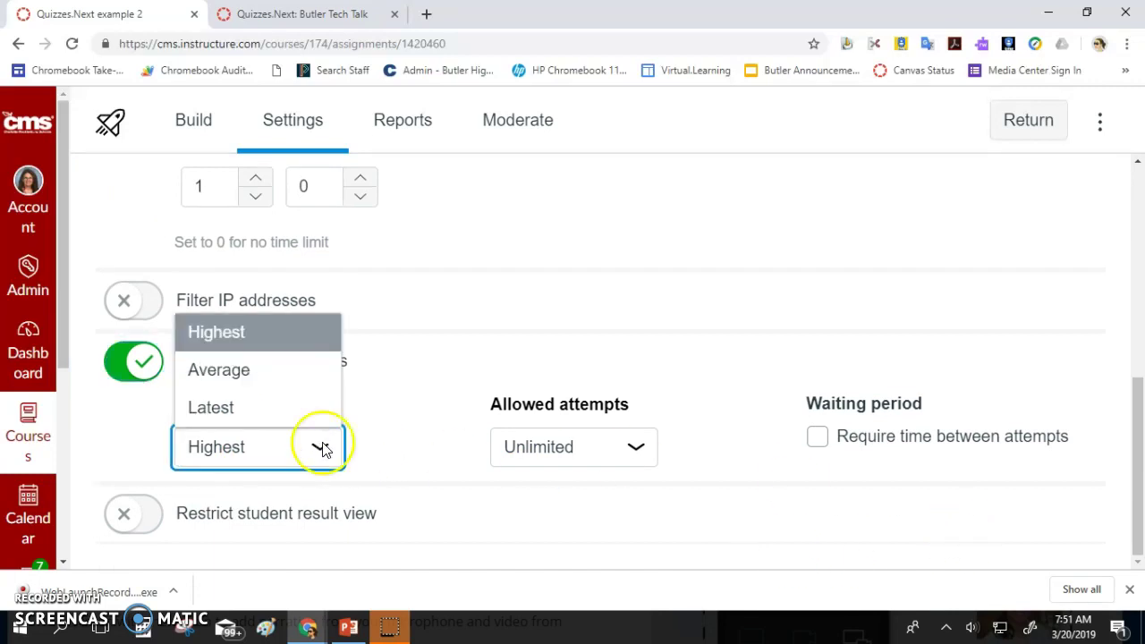
click(637, 448)
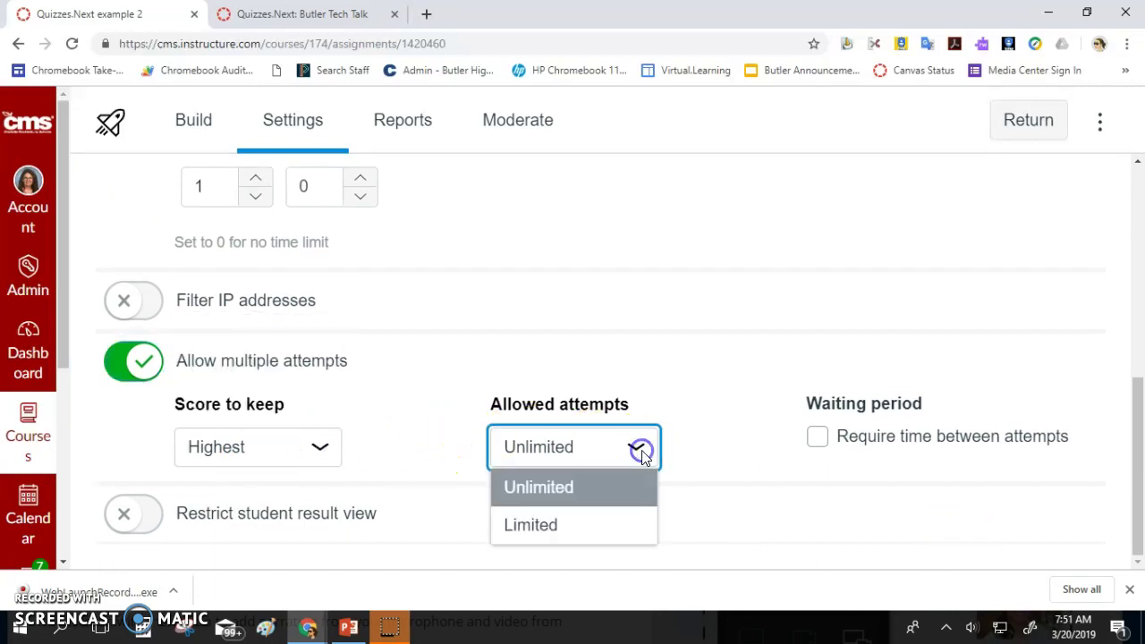
click(817, 437)
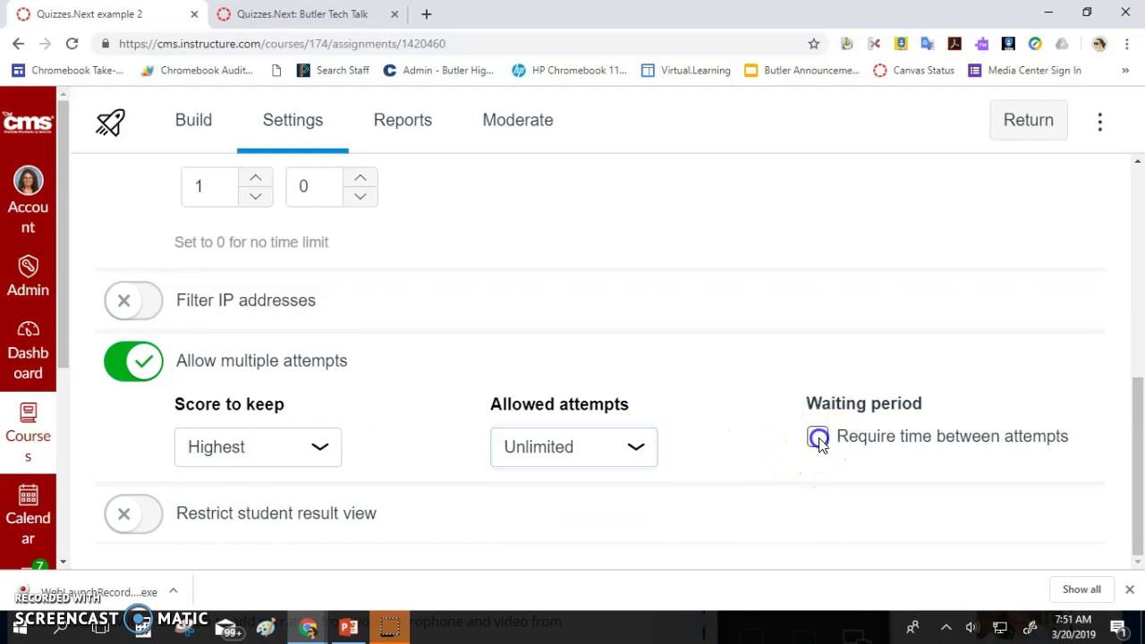
scroll(868, 473, down, 1)
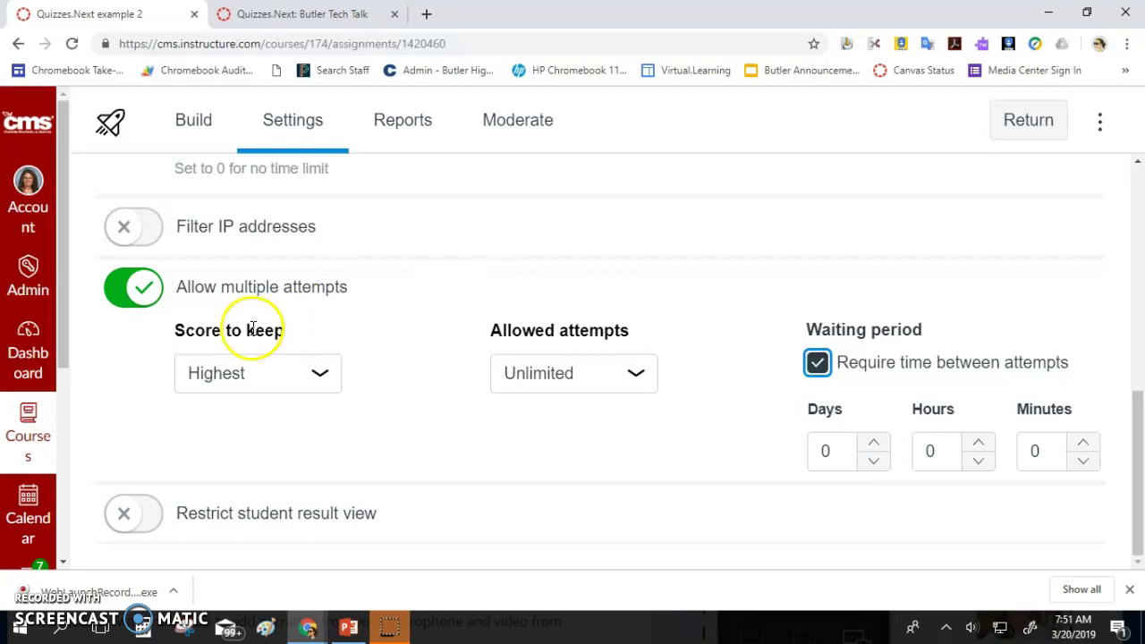
click(123, 294)
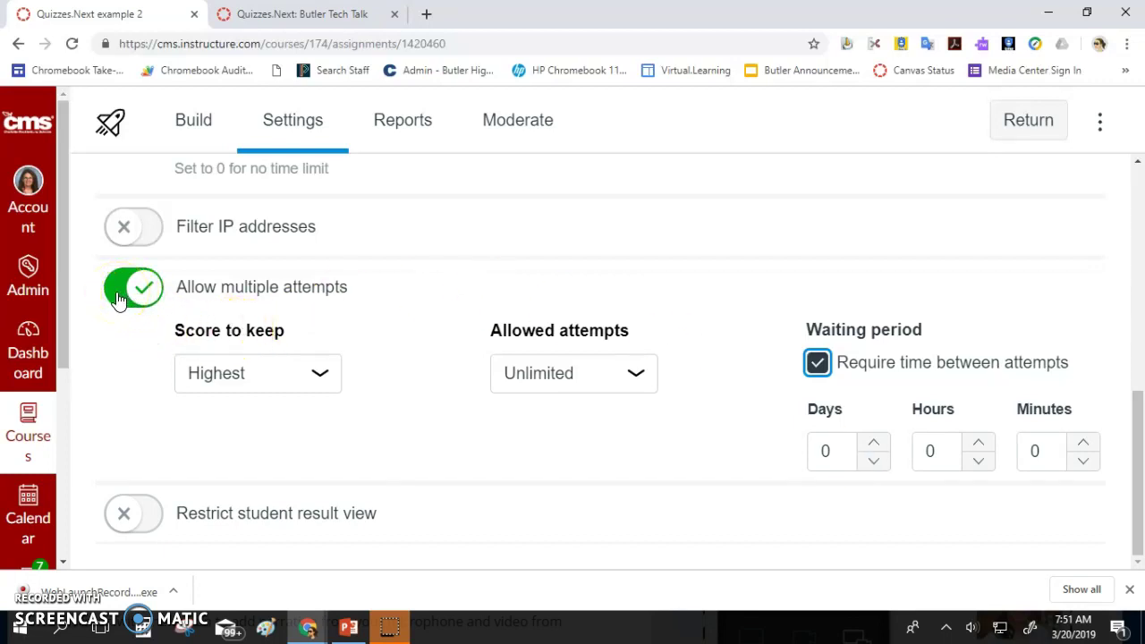
click(119, 299)
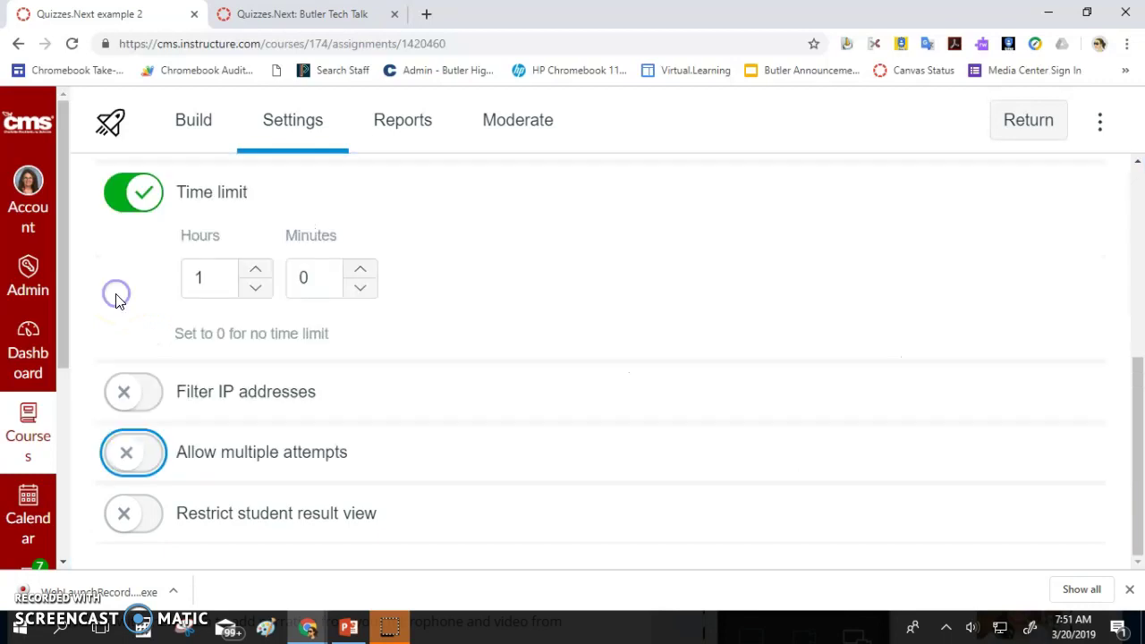
click(145, 520)
scroll(156, 512, down, 3)
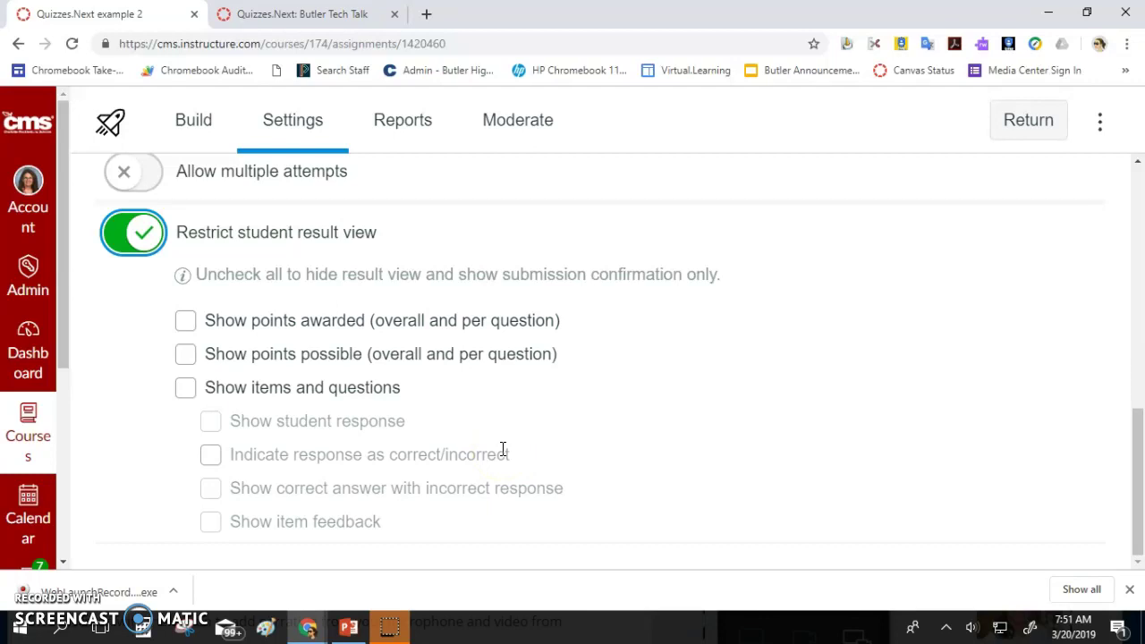
click(185, 388)
click(210, 456)
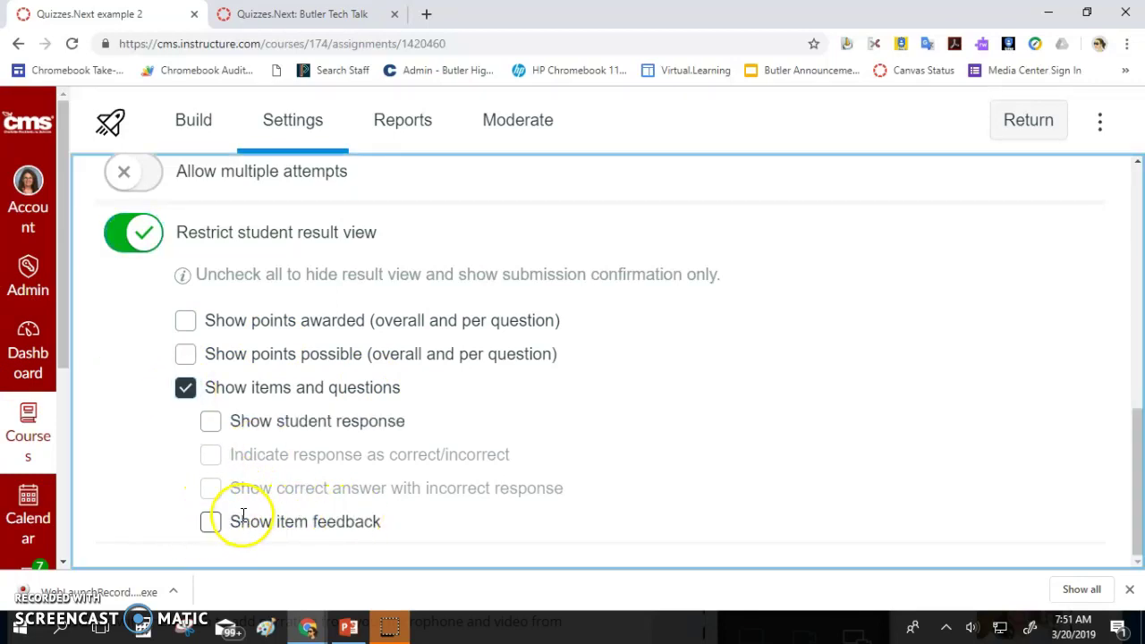
click(183, 322)
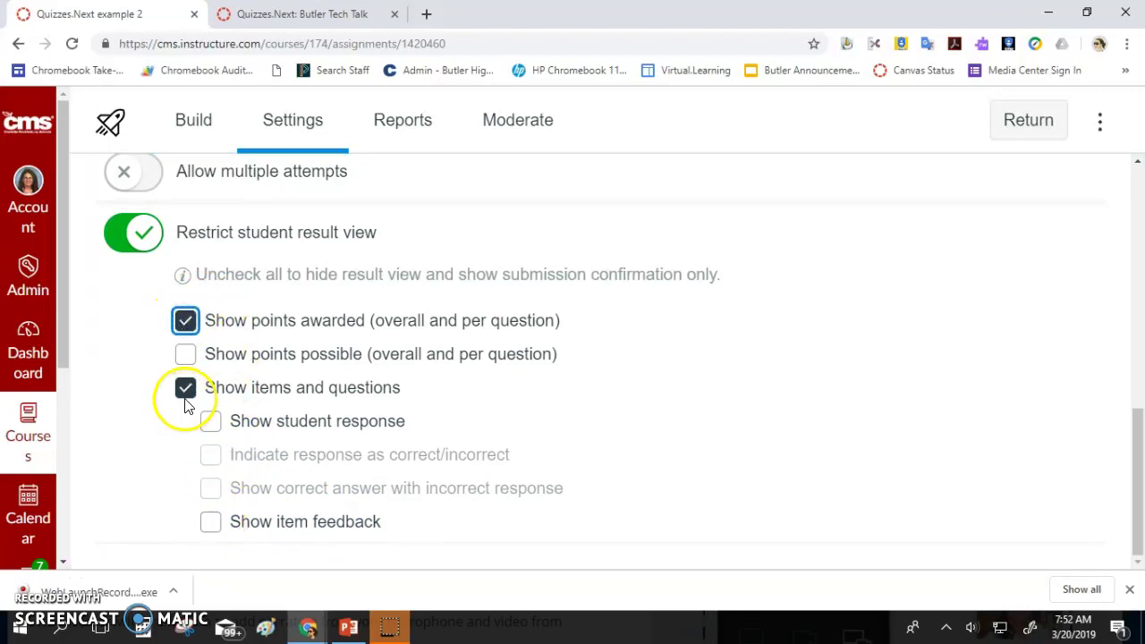
click(188, 387)
click(191, 358)
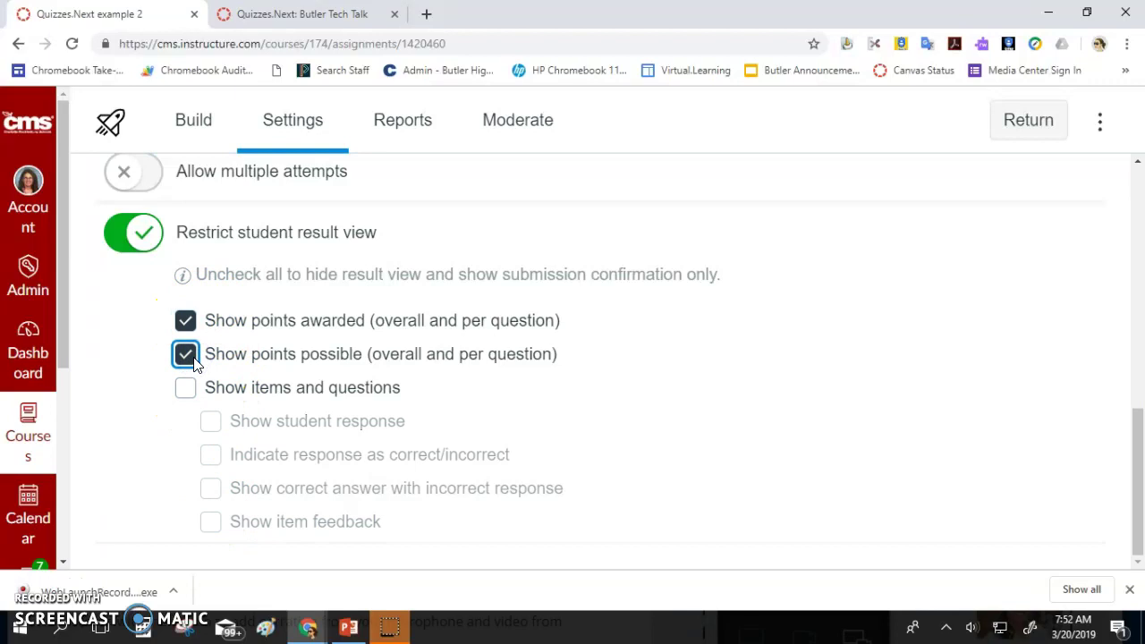
click(185, 354)
click(185, 321)
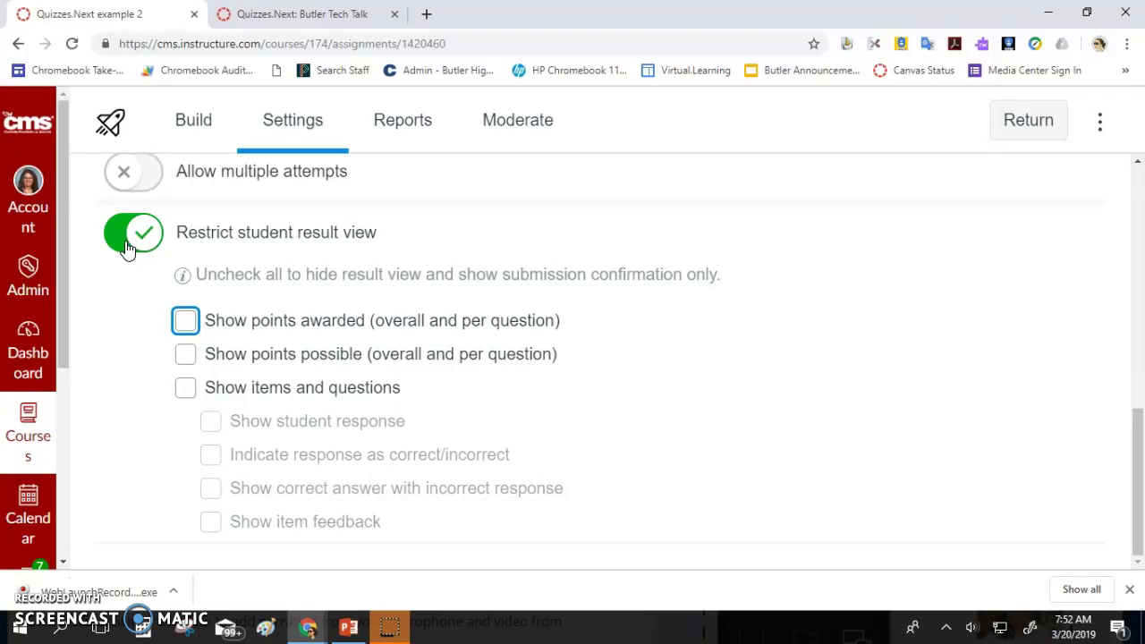
scroll(125, 249, up, 1)
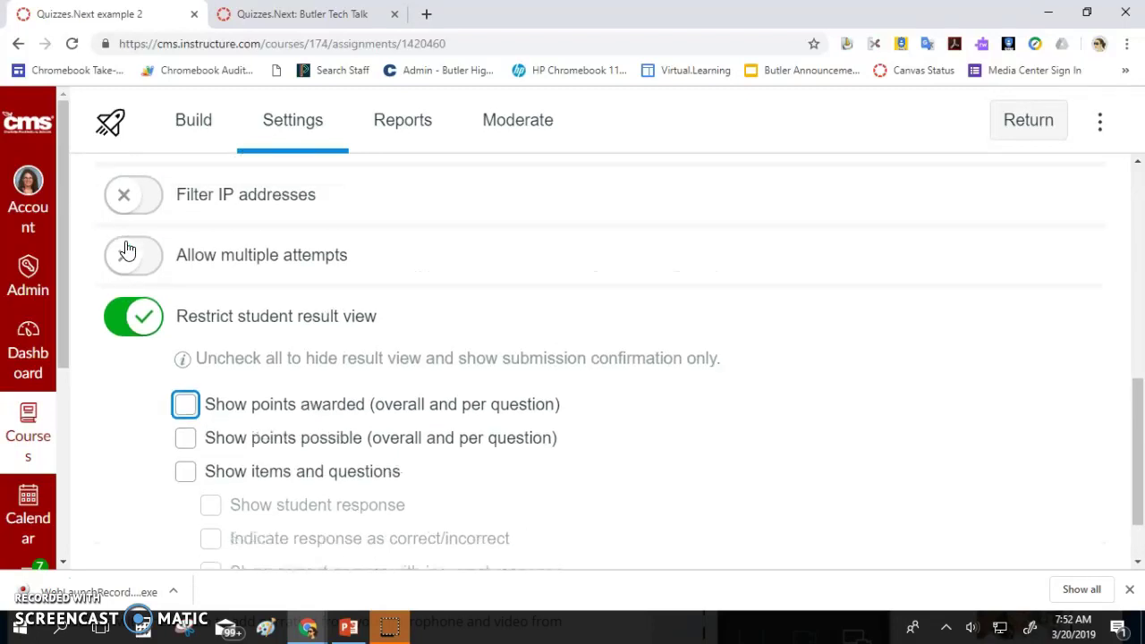
click(128, 315)
Review the Reports and Moderate pages with their student filter, then browse Build's question types
click(382, 132)
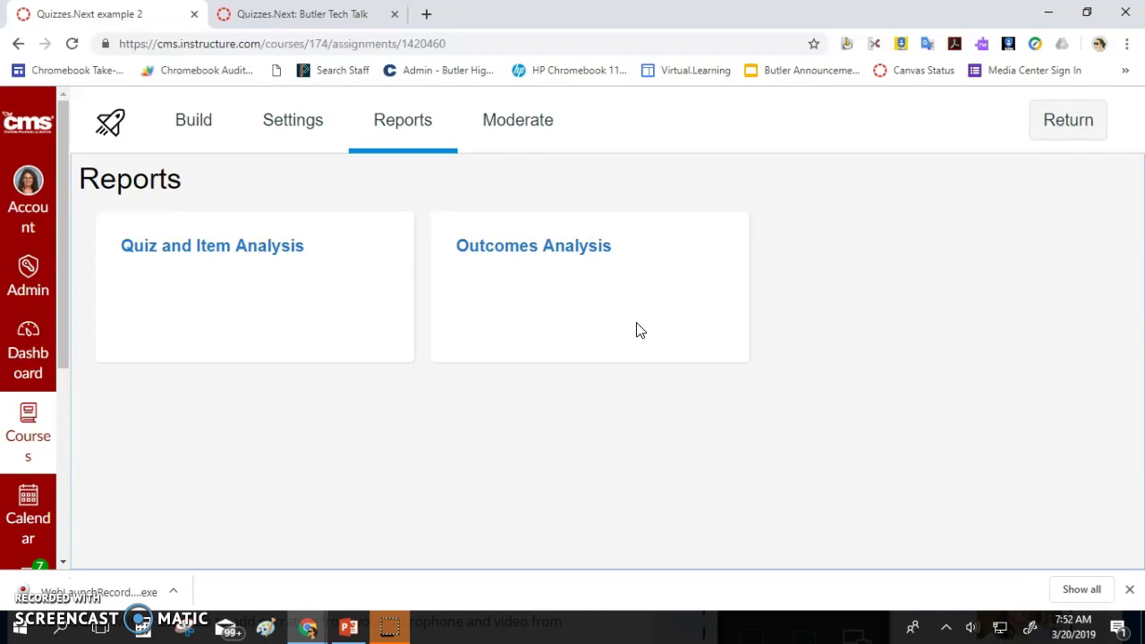
click(521, 131)
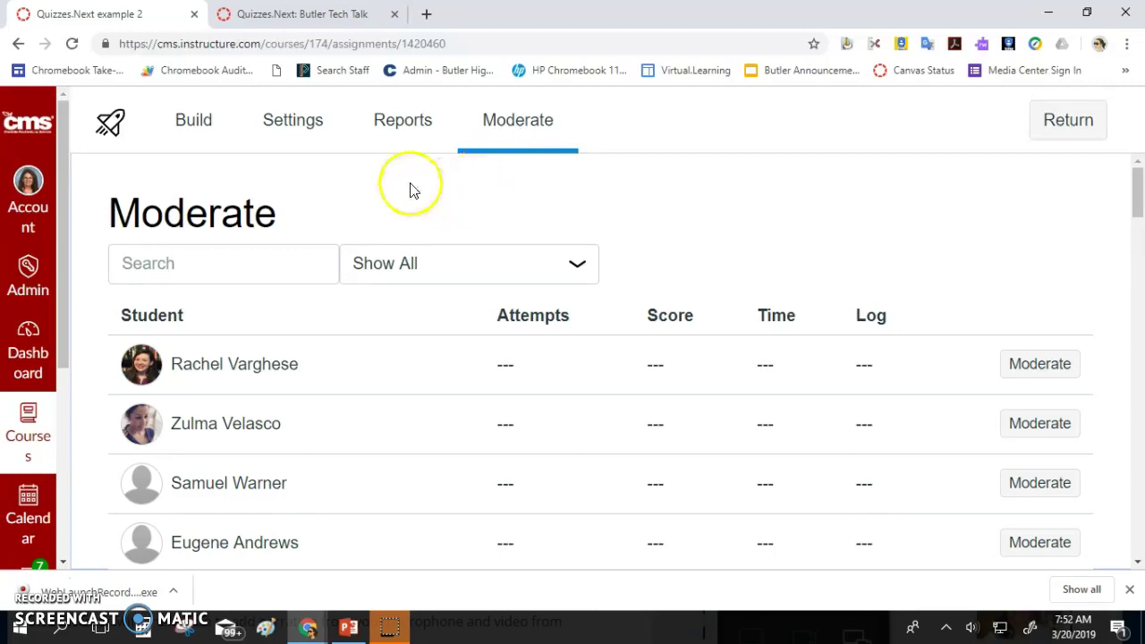
click(478, 269)
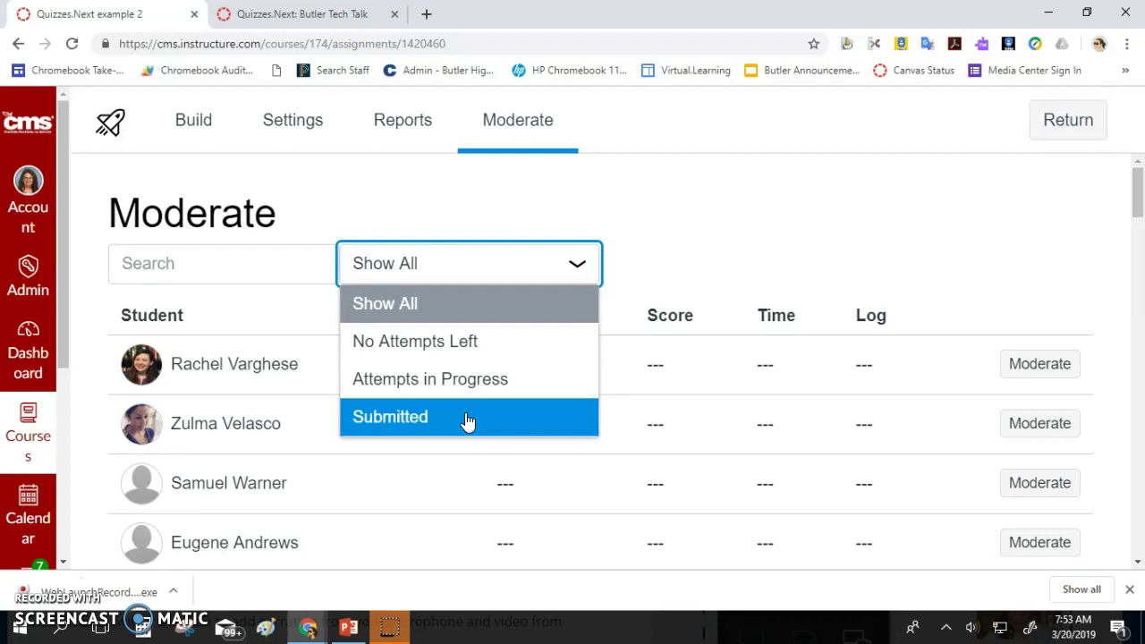
click(177, 125)
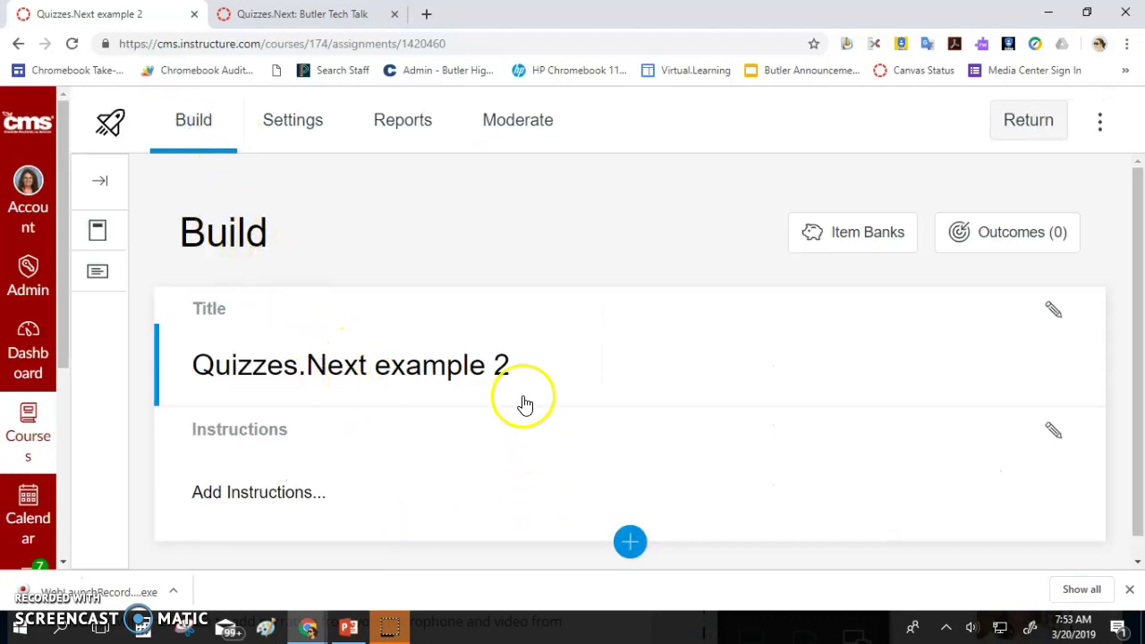
click(630, 543)
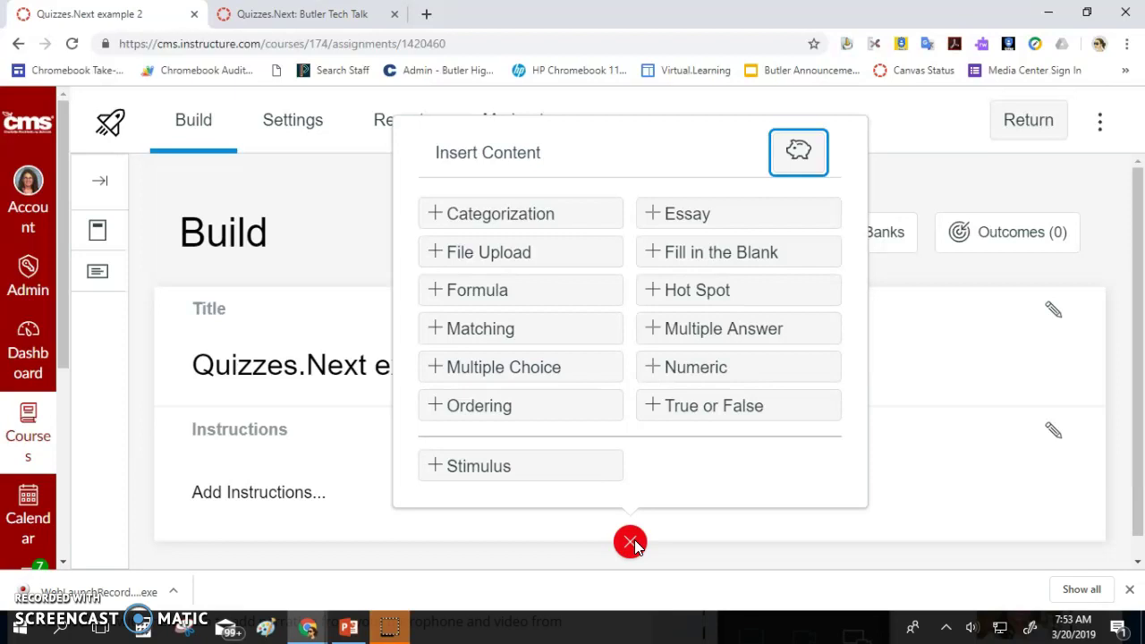
click(630, 542)
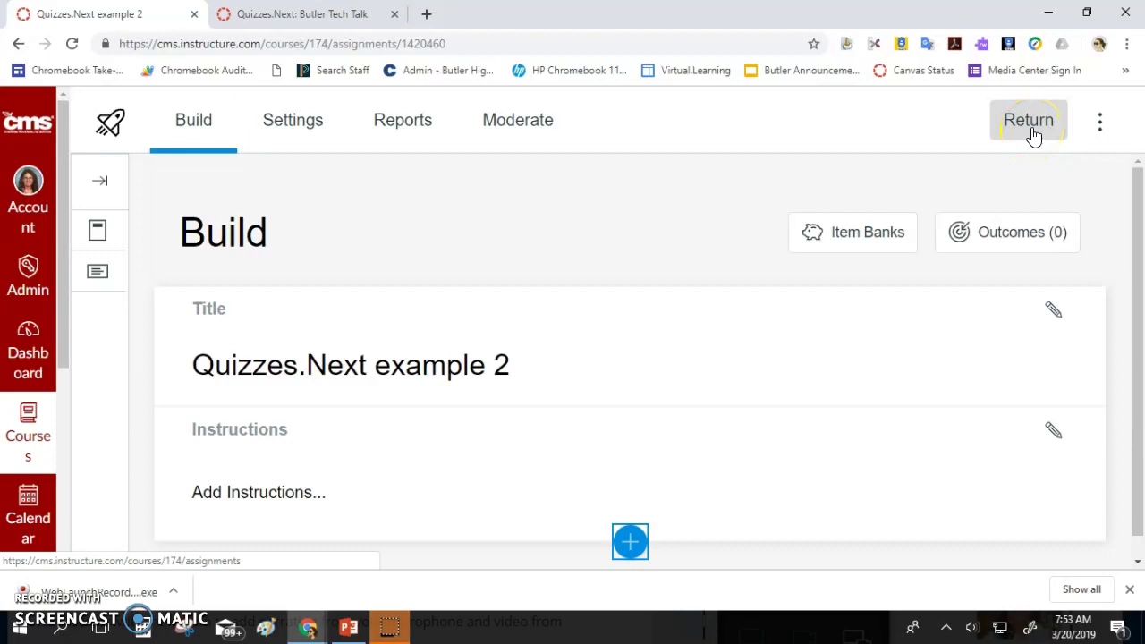
click(102, 183)
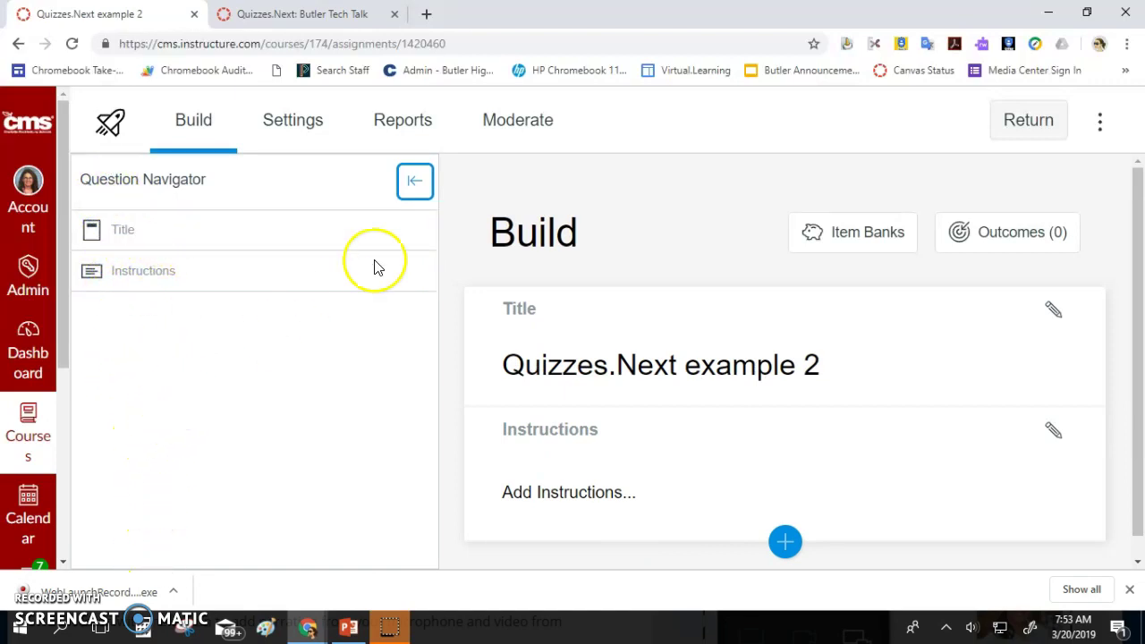
click(421, 182)
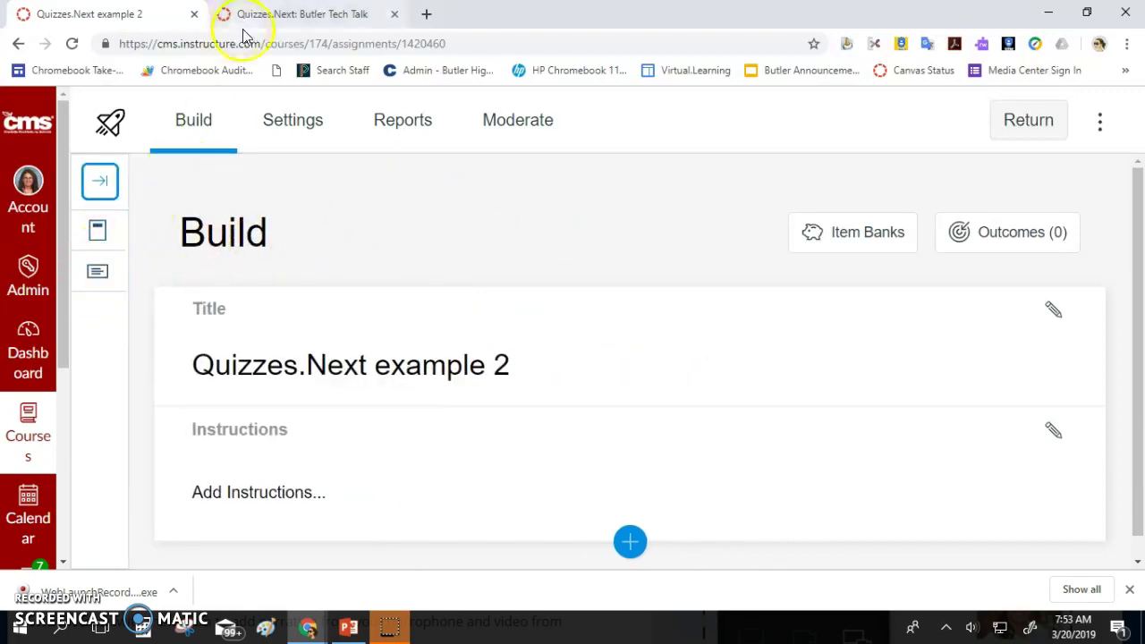
click(286, 14)
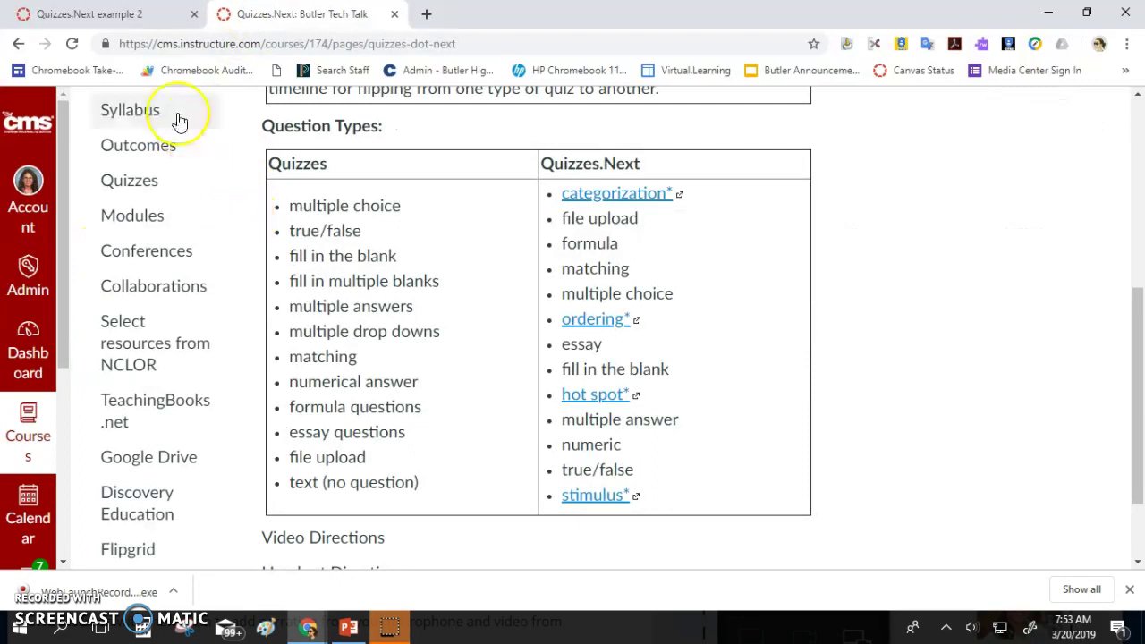
click(143, 13)
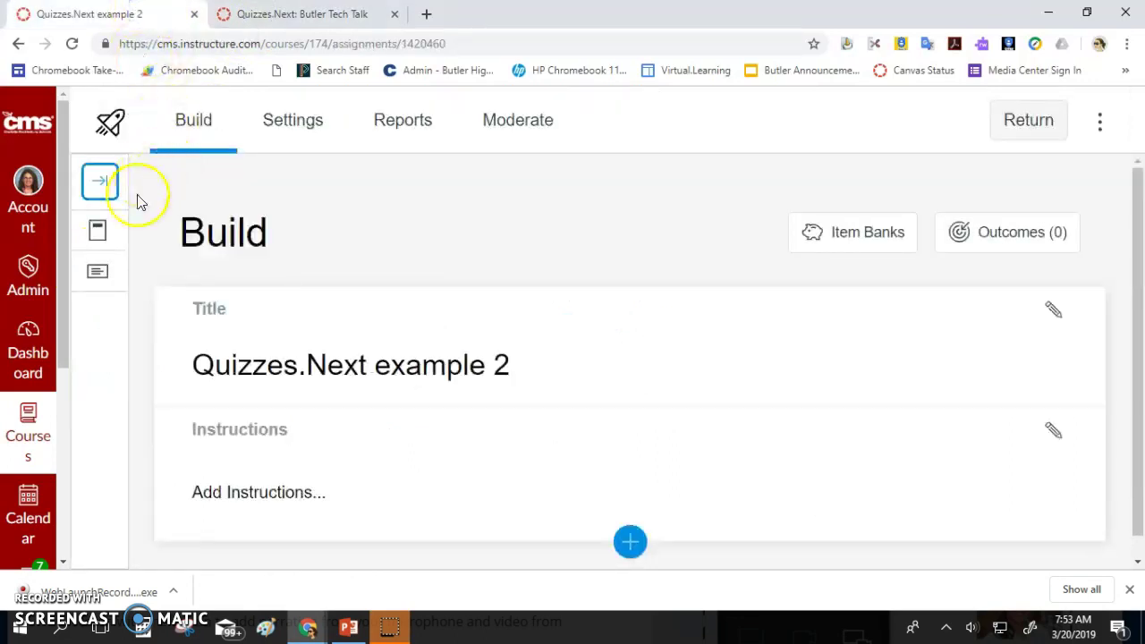